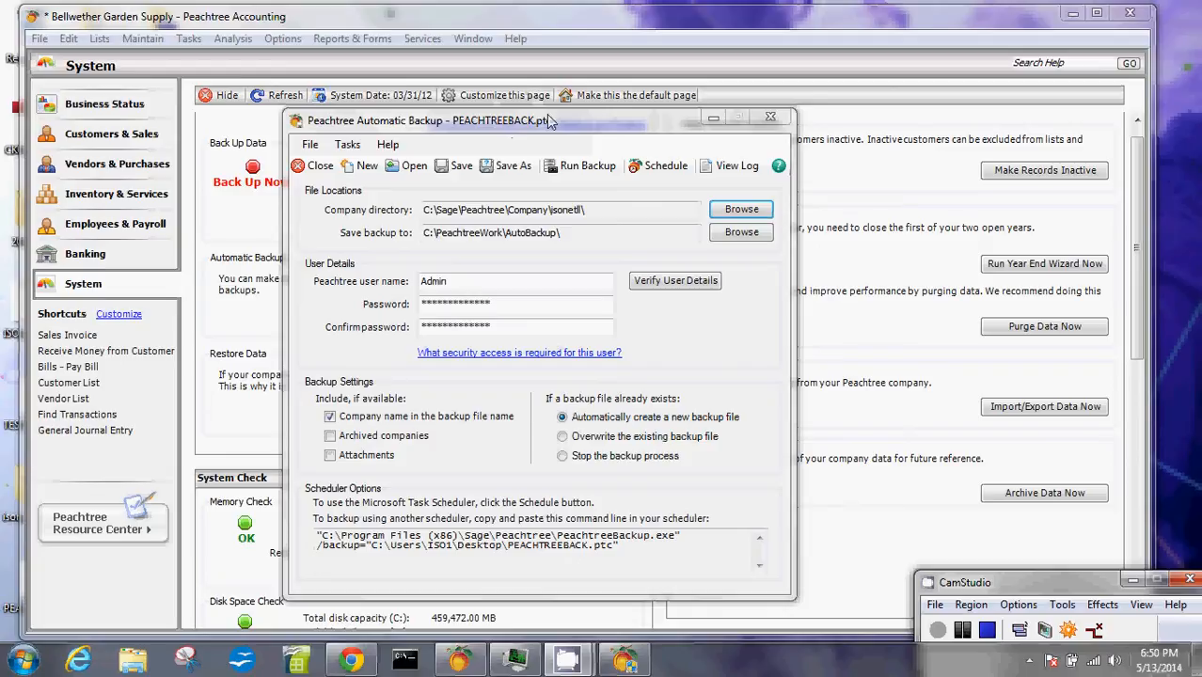
Open the scheduling options for the automatic backup and set the task to run weekly
drag(541, 130, 600, 134)
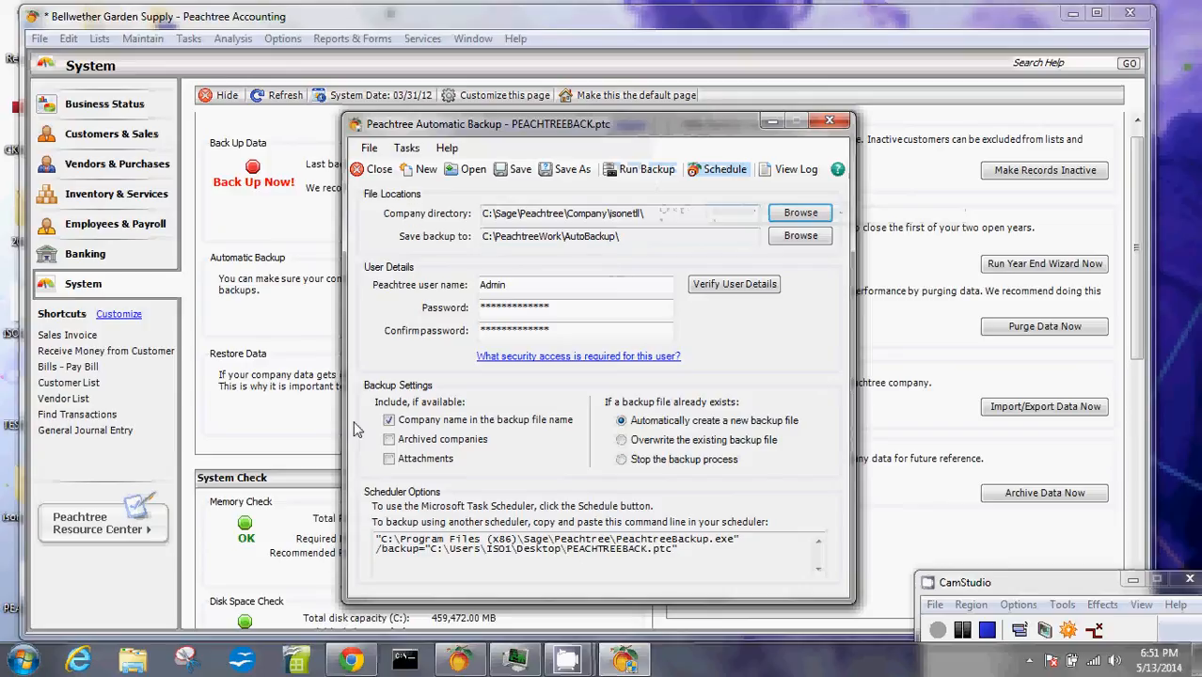
click(714, 178)
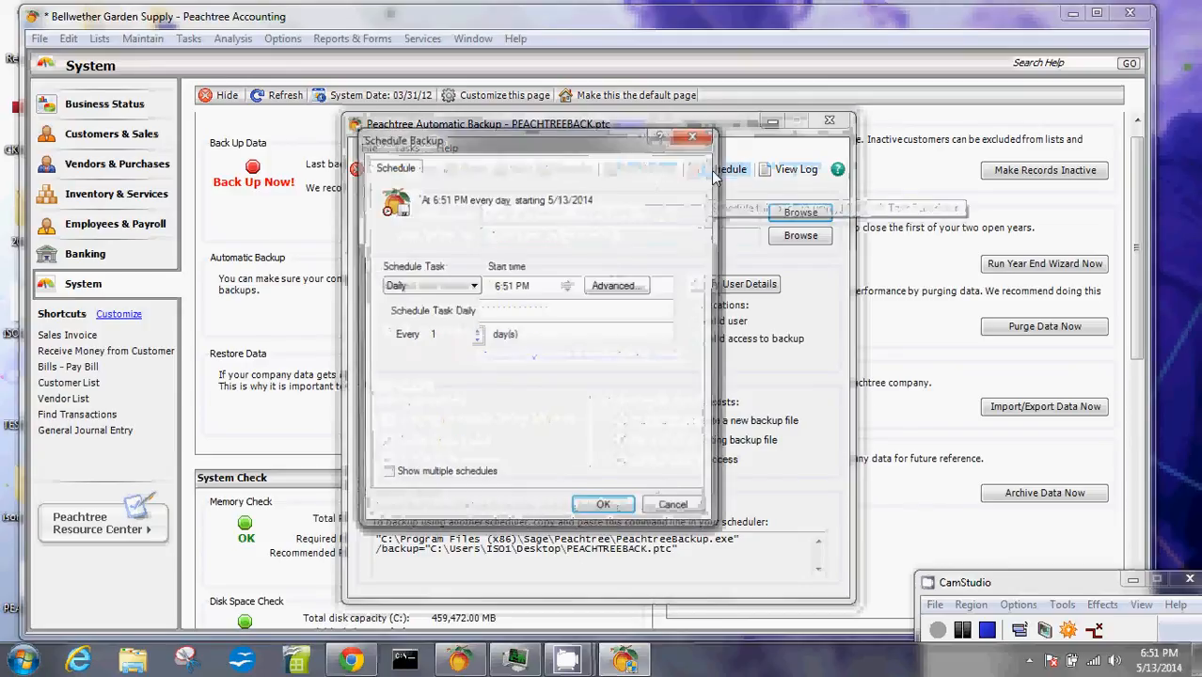
drag(571, 138, 996, 134)
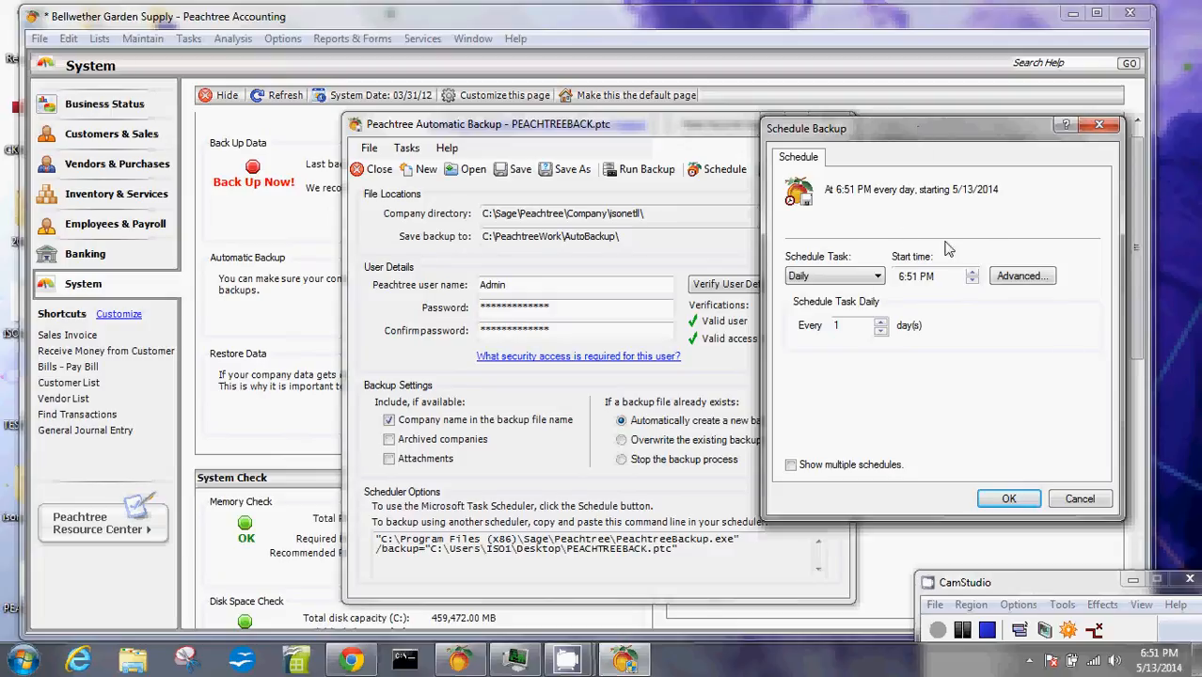
click(877, 276)
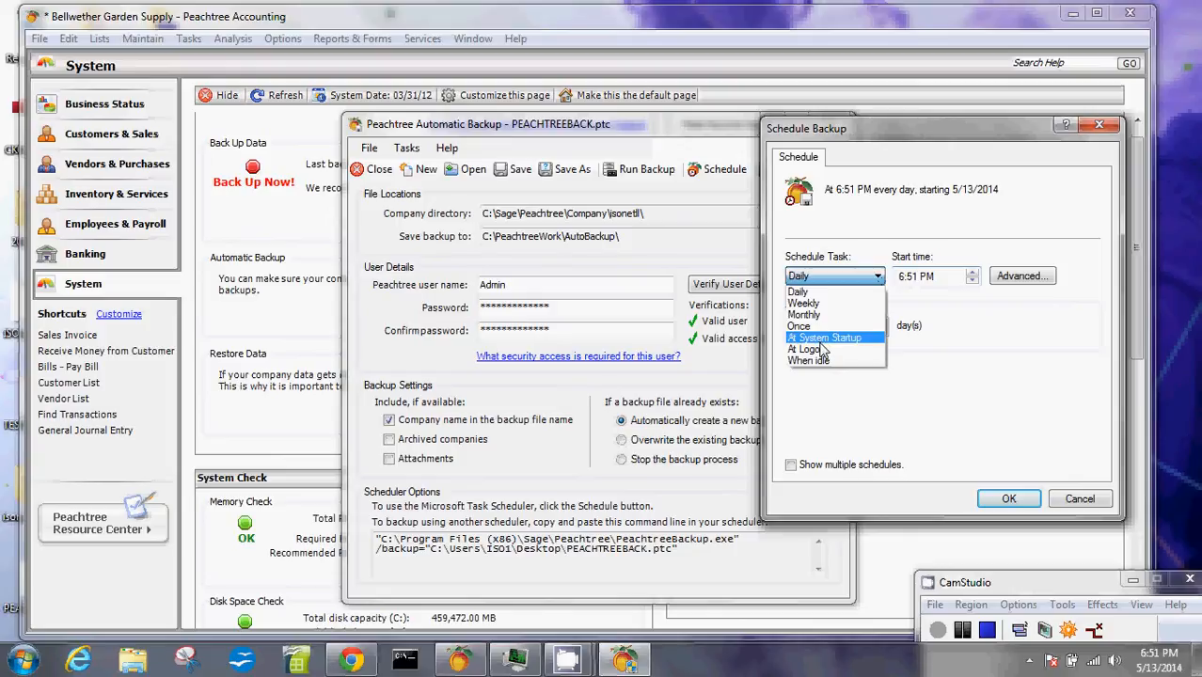
click(940, 276)
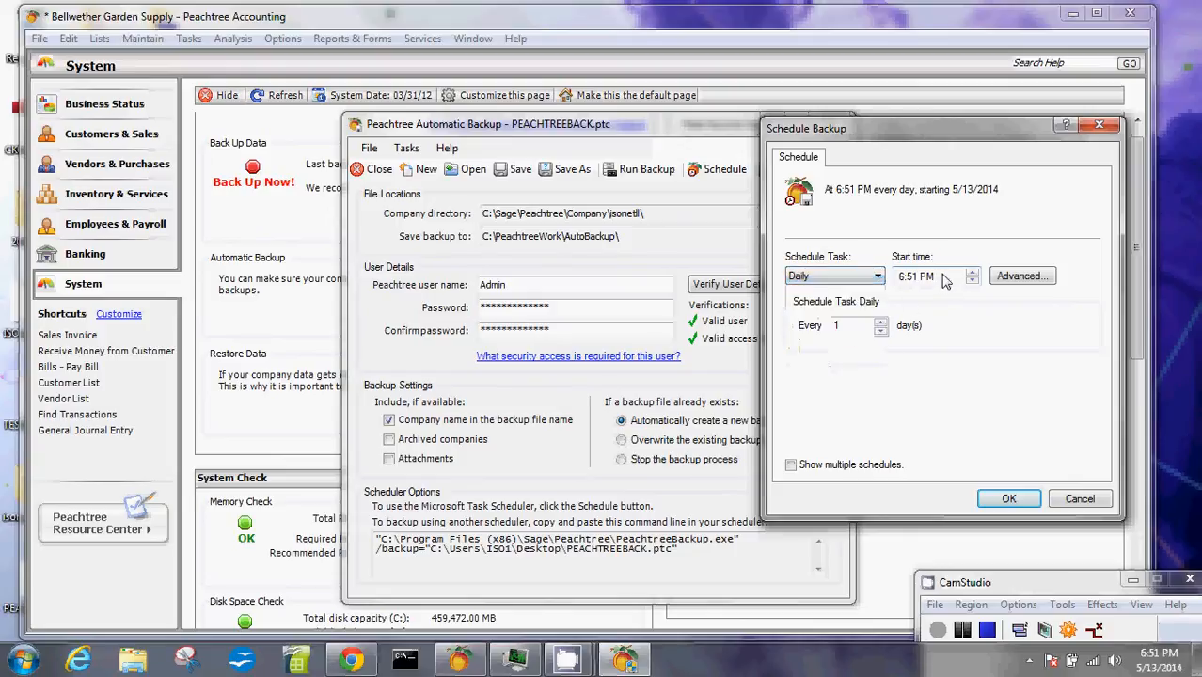
click(867, 277)
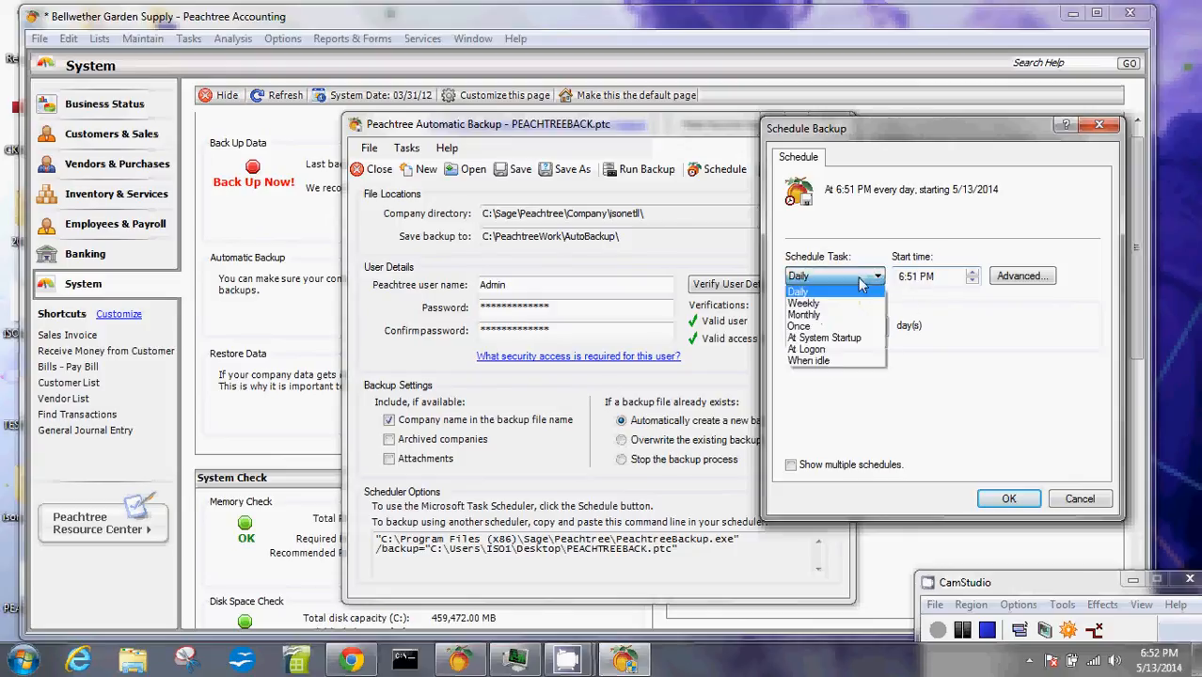
click(850, 306)
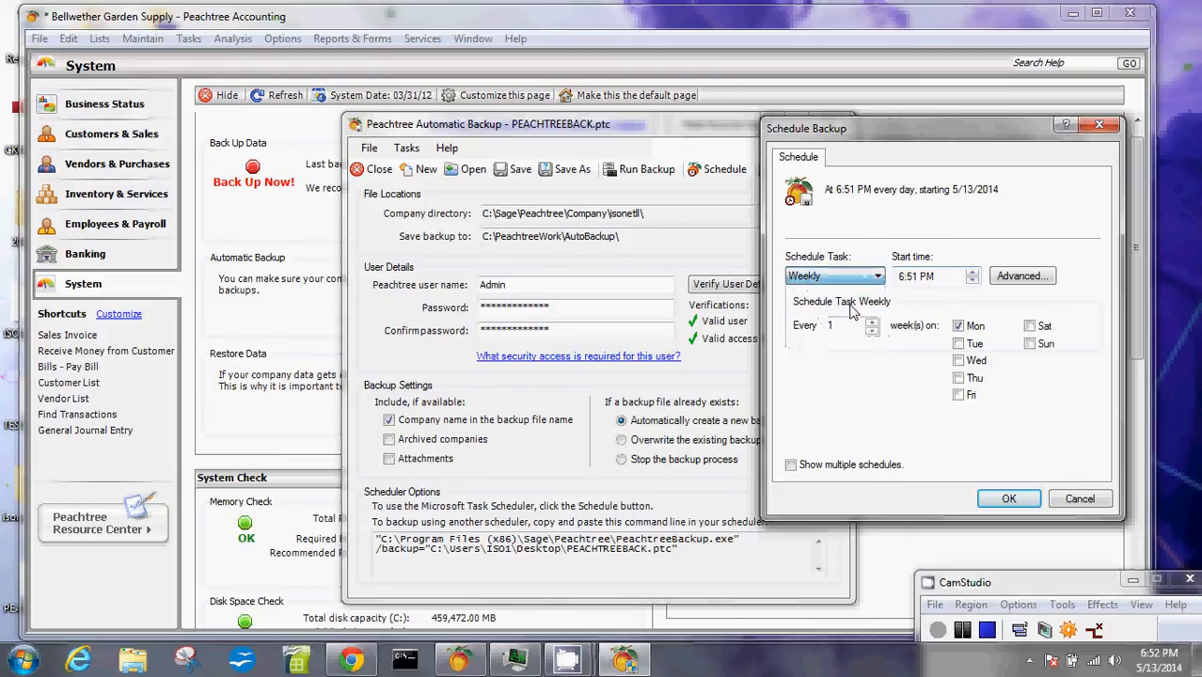
Set the weekly backup's start time to 10:30 PM and make it run on Friday instead of Monday
click(936, 281)
click(901, 277)
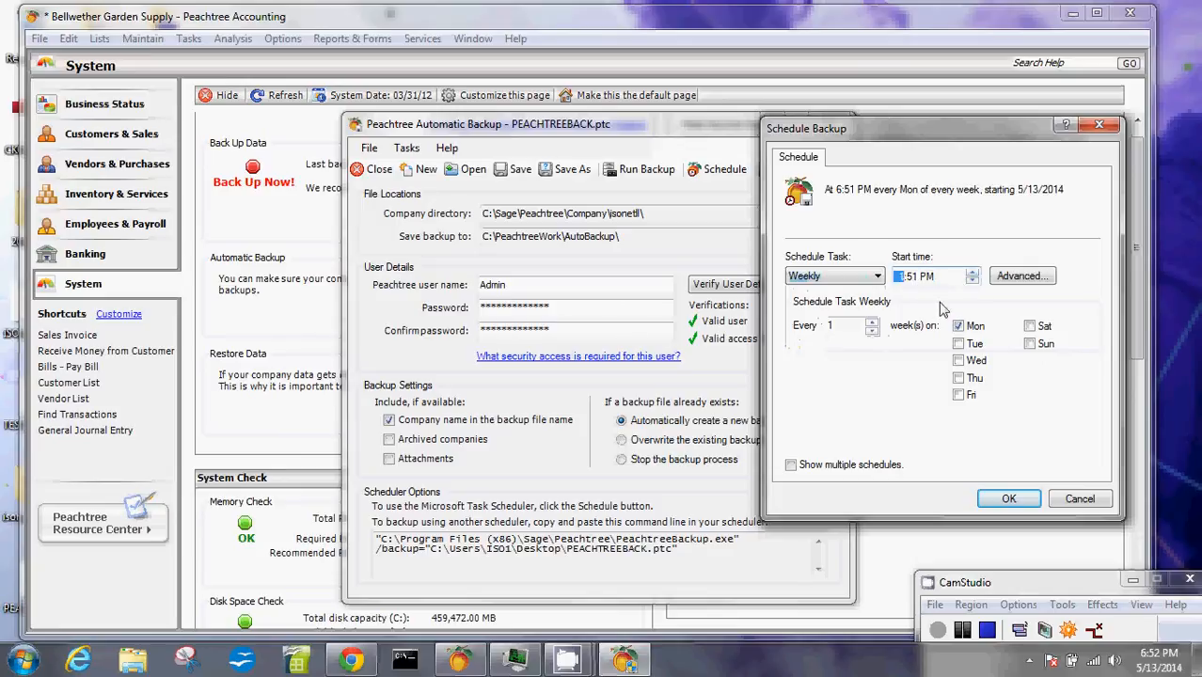
text(10)
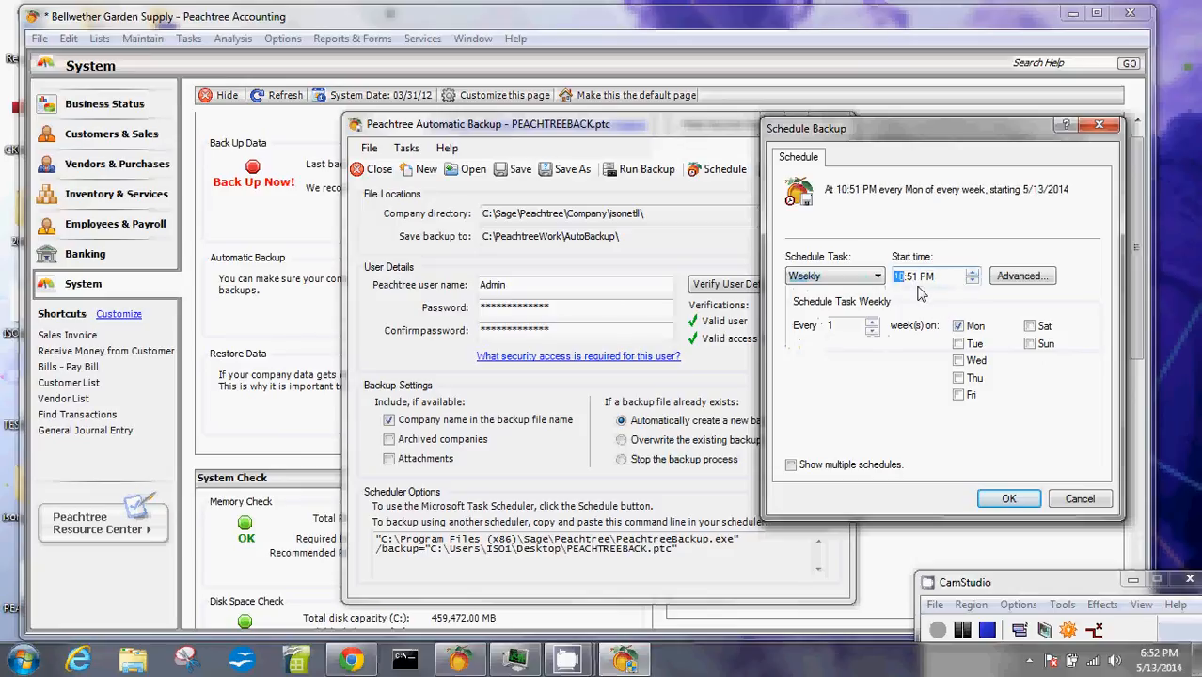
click(918, 279)
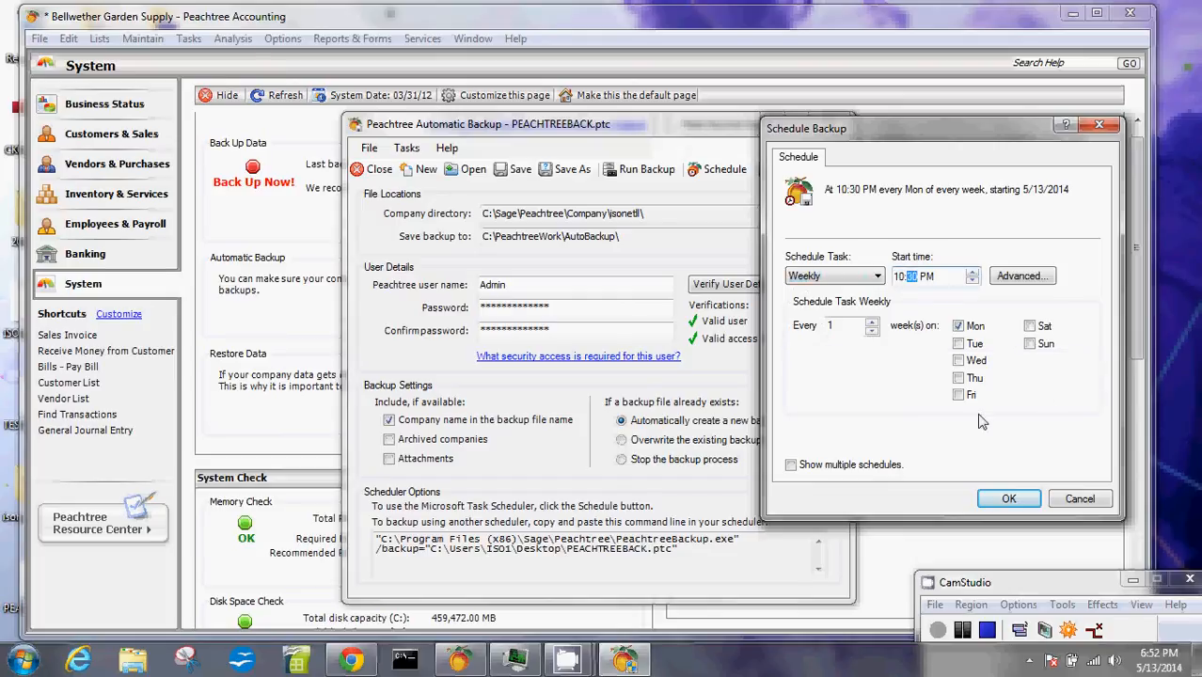
click(957, 327)
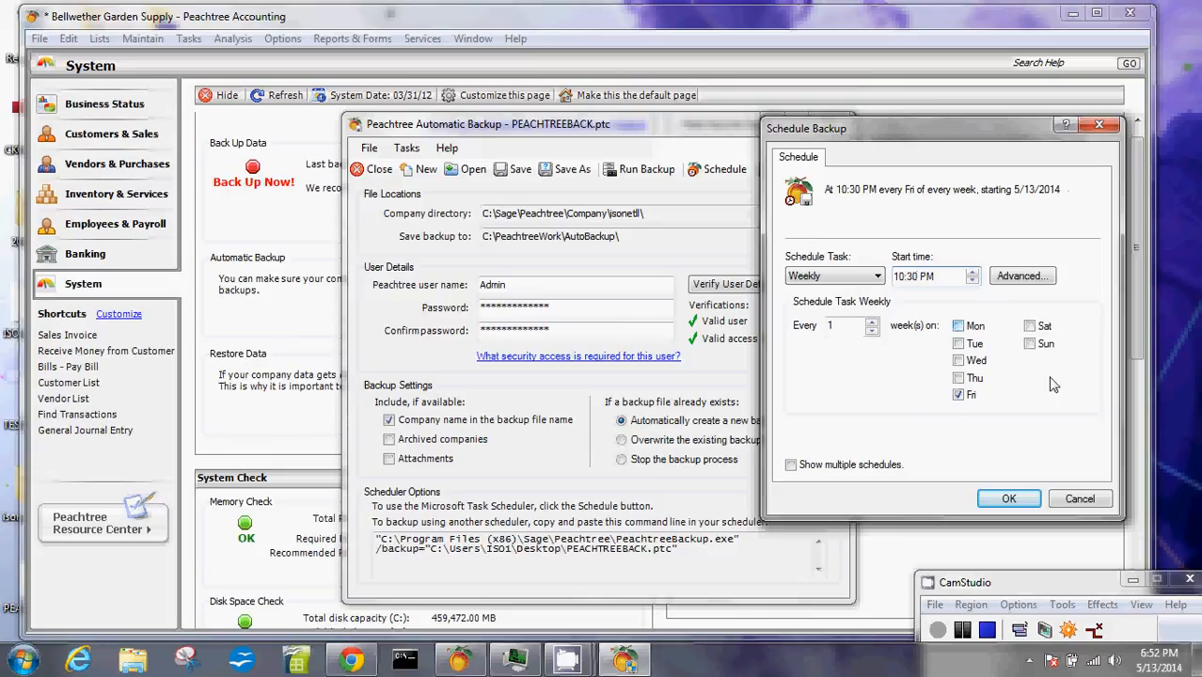
Turn on multiple schedules and add a second backup schedule that runs once
click(791, 464)
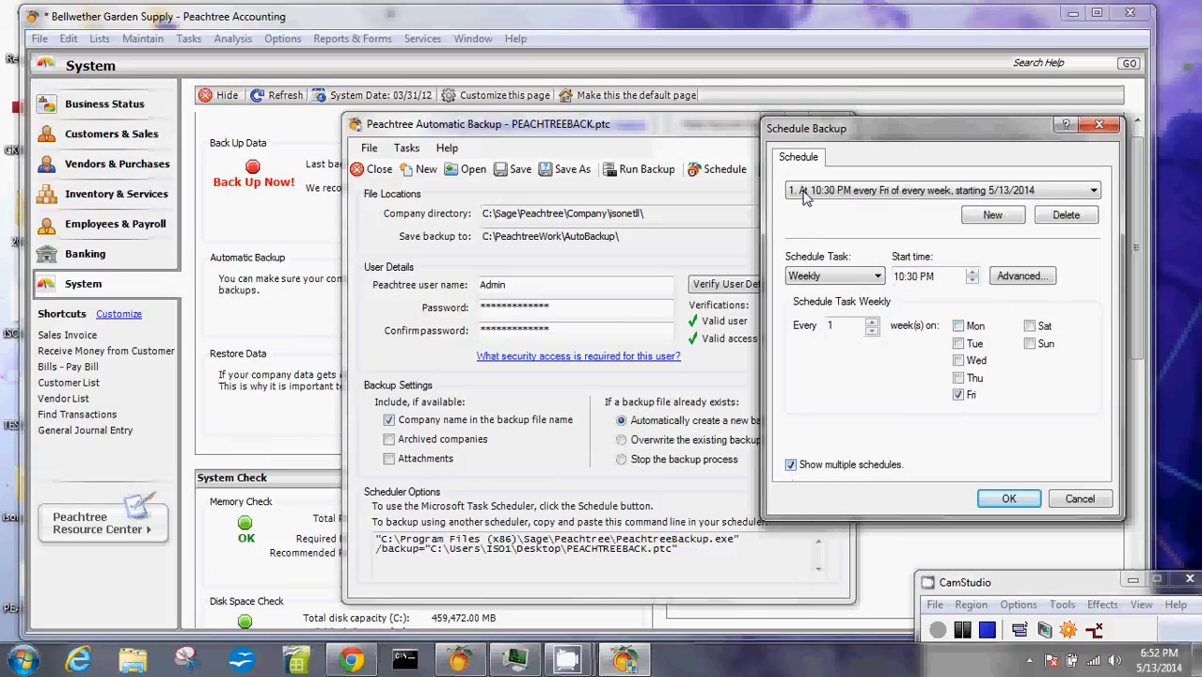
click(992, 215)
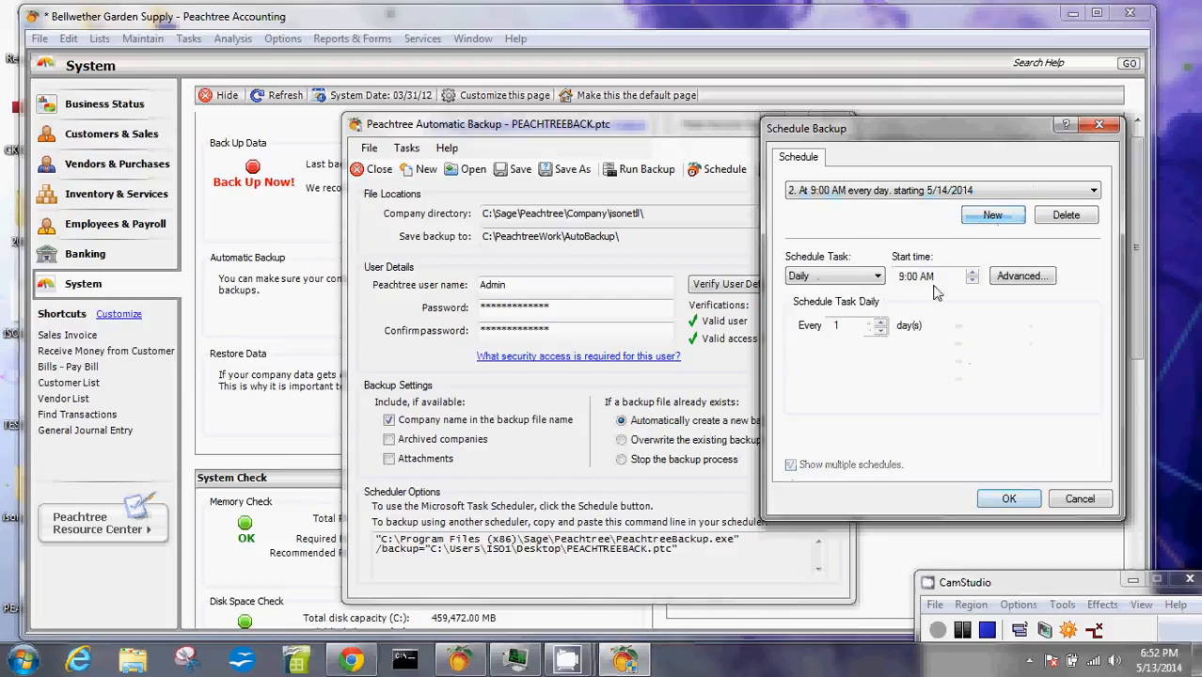
click(870, 277)
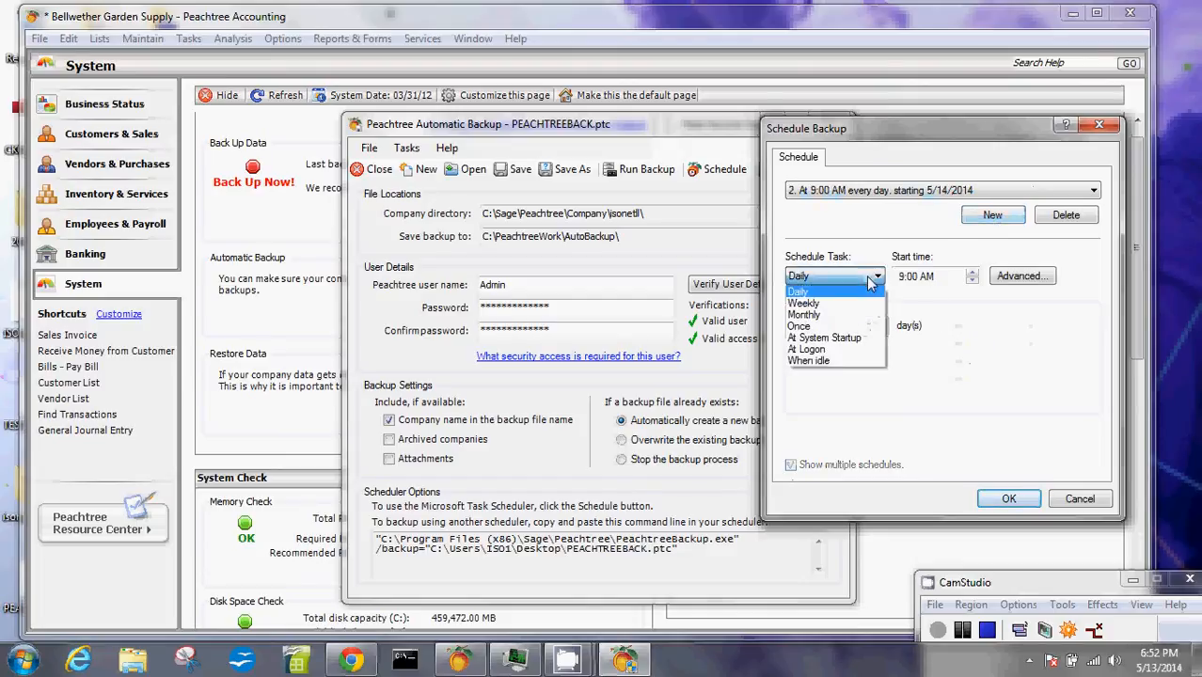
click(833, 327)
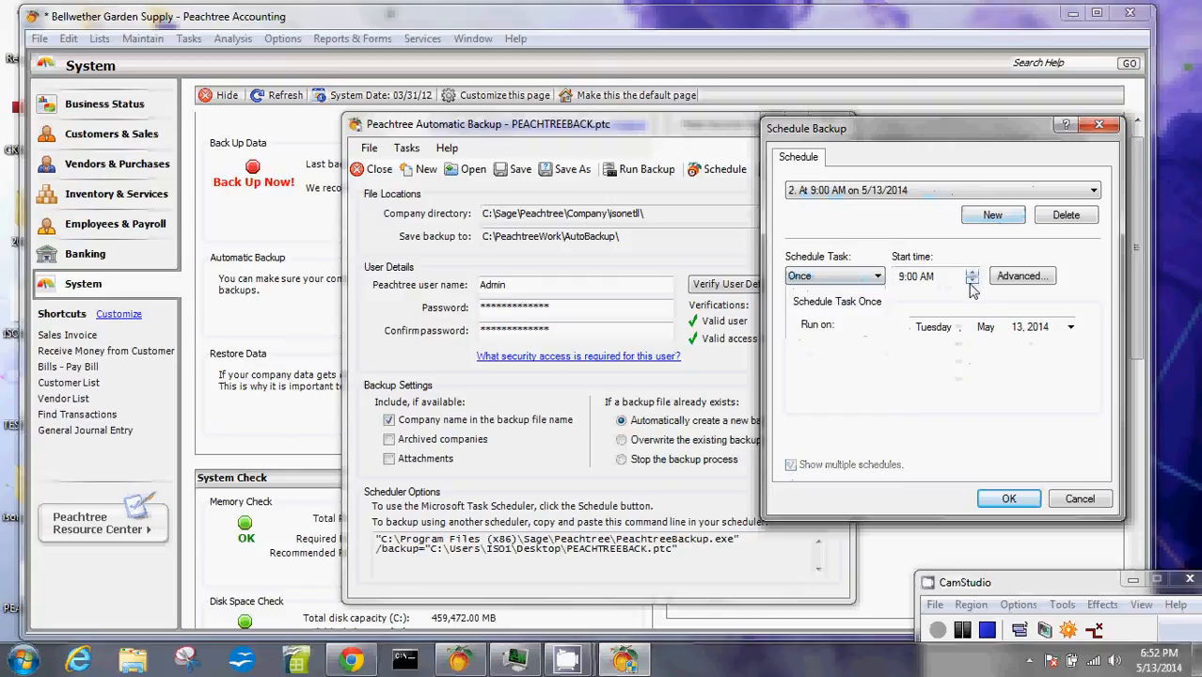
Set the one-time backup's run date to December 31, 2014
click(1069, 328)
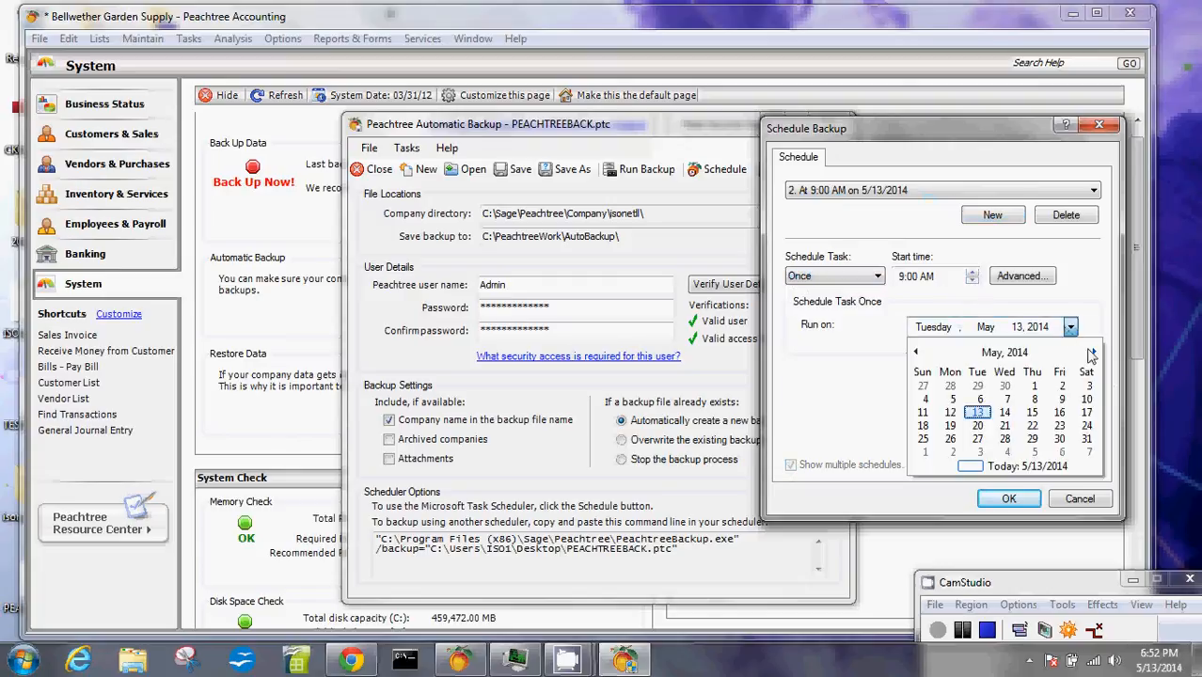
click(1092, 353)
click(1091, 352)
click(1092, 352)
click(1092, 353)
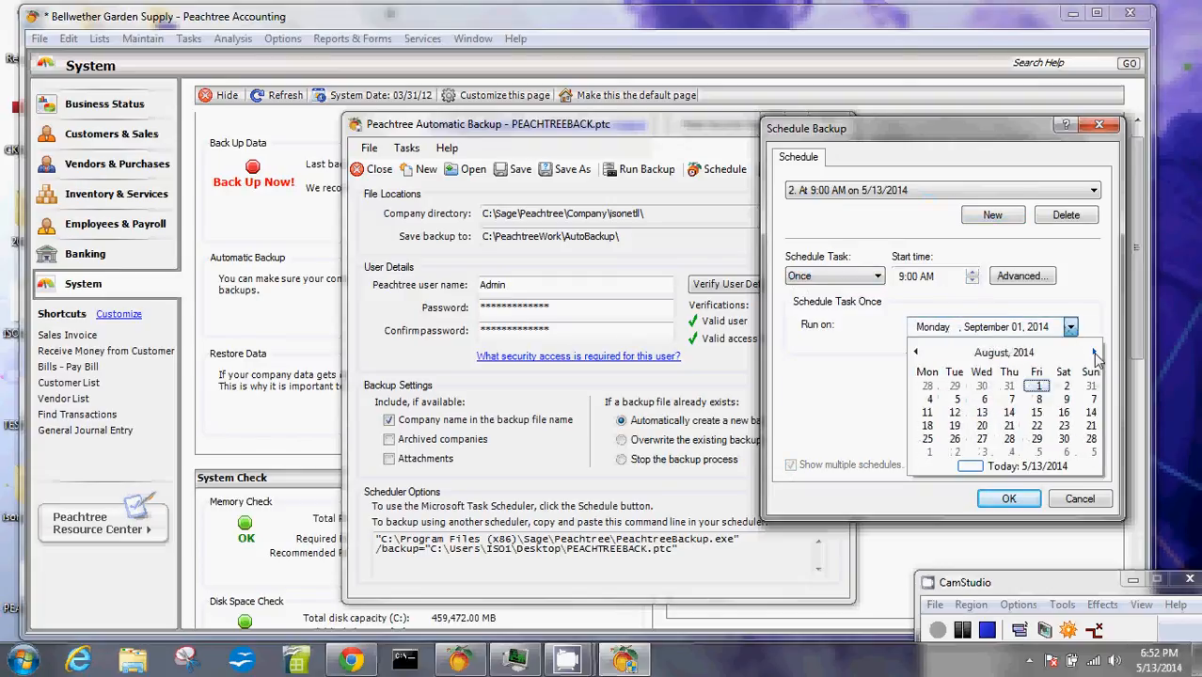
click(1093, 354)
click(1094, 354)
click(1093, 354)
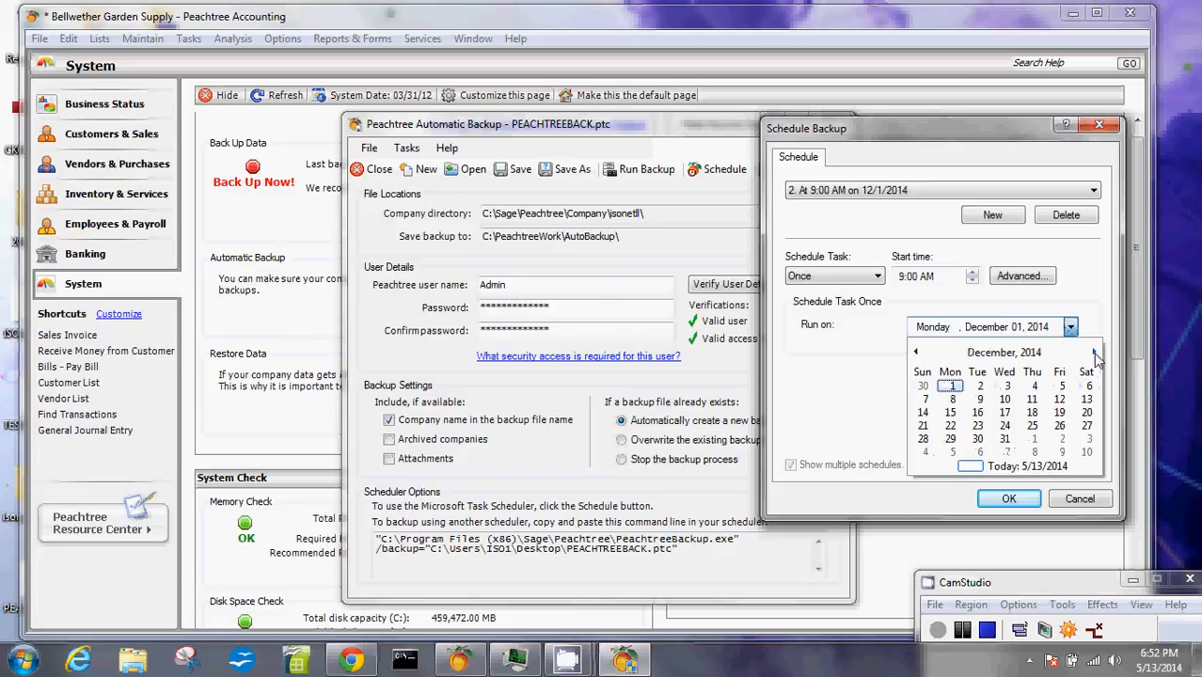
click(1005, 439)
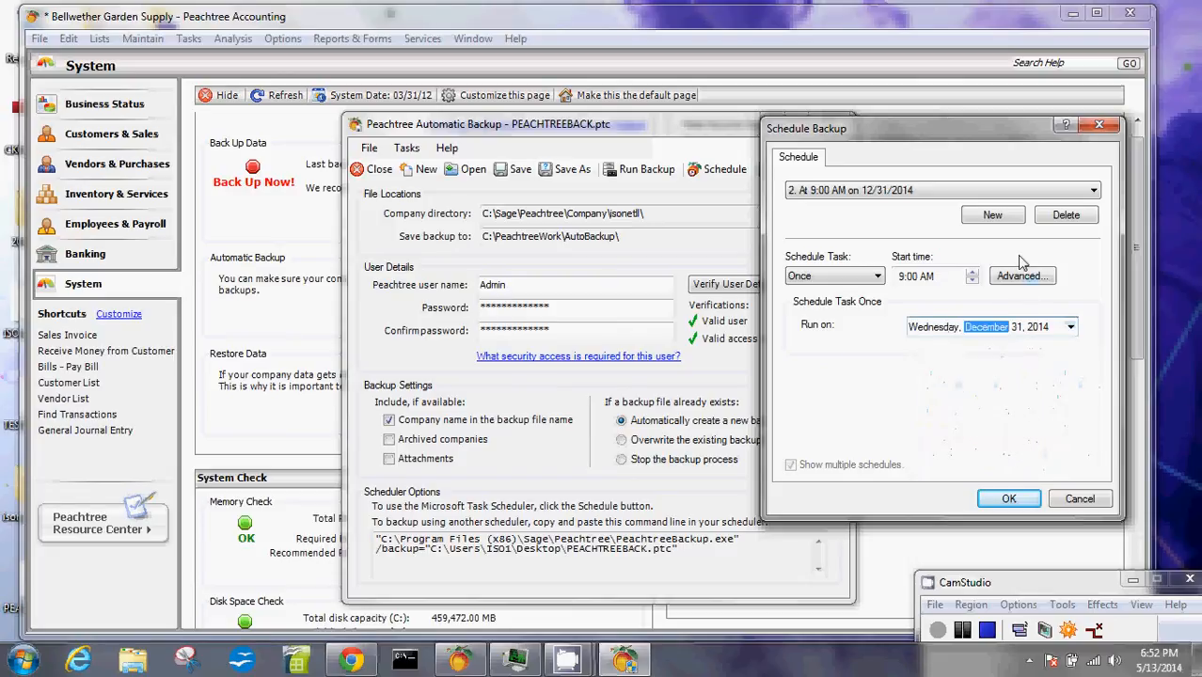
click(1021, 503)
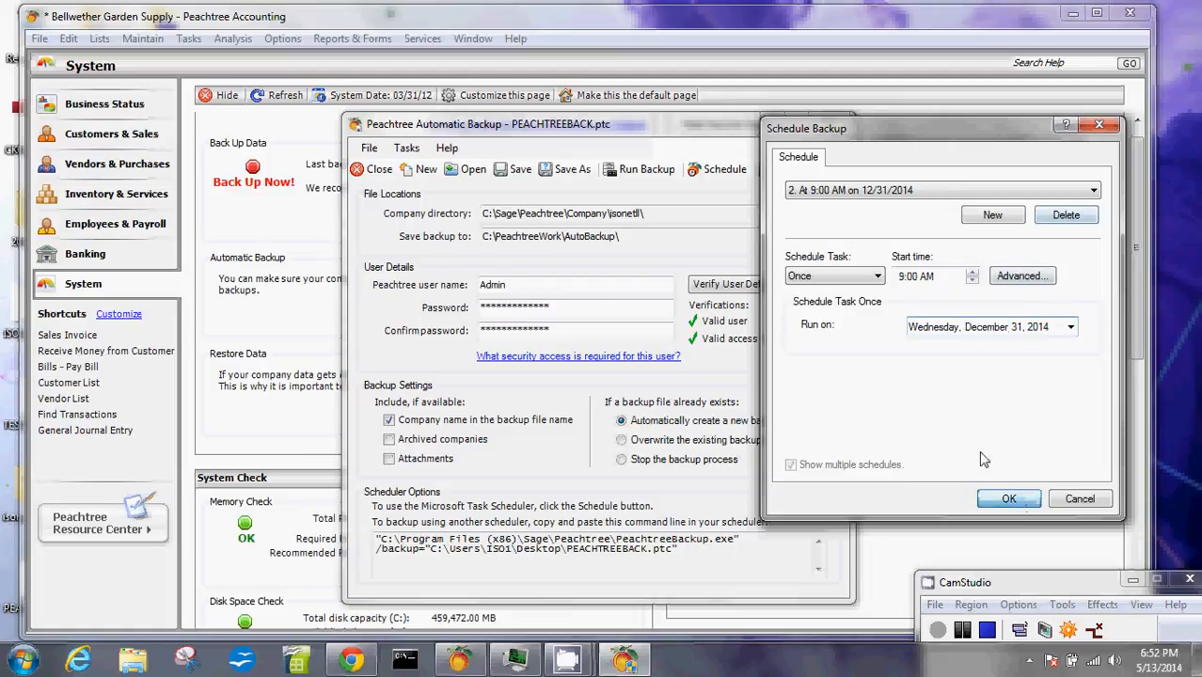
click(1004, 277)
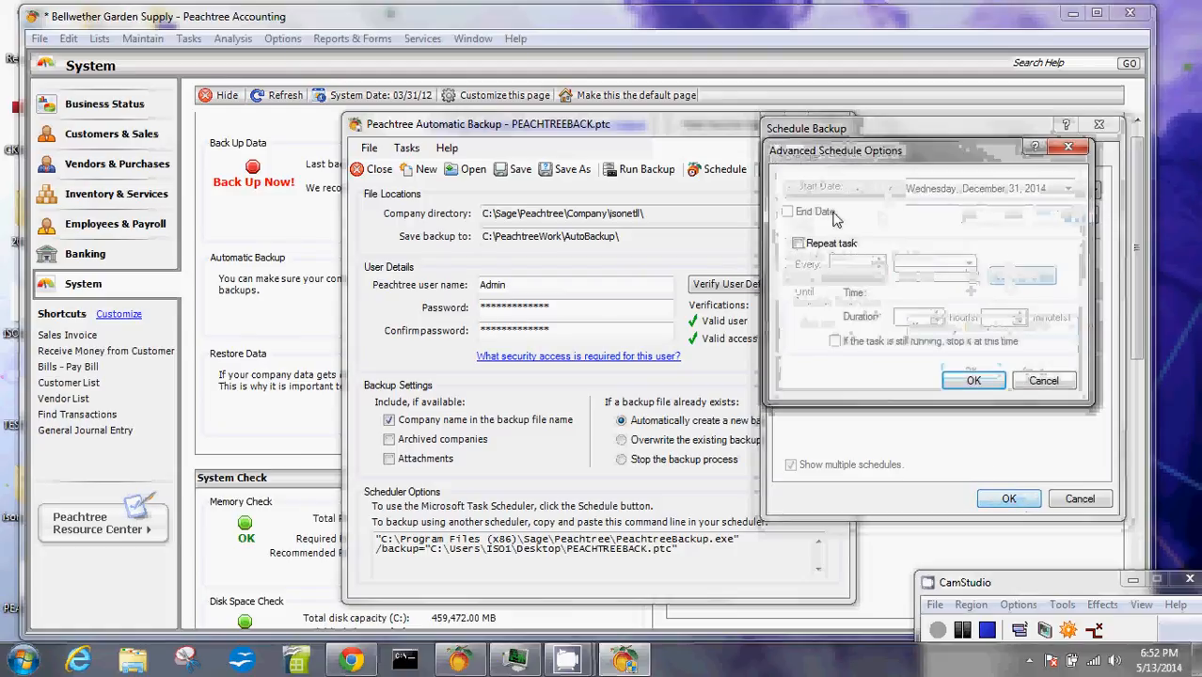
click(1068, 148)
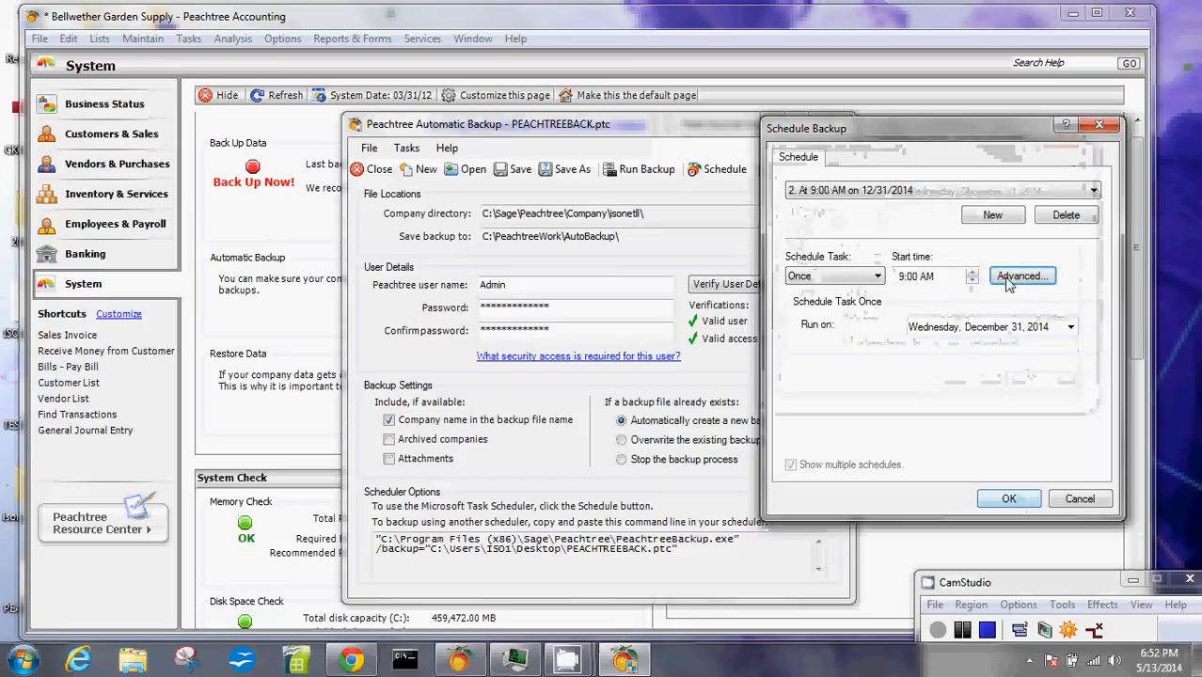
click(1039, 191)
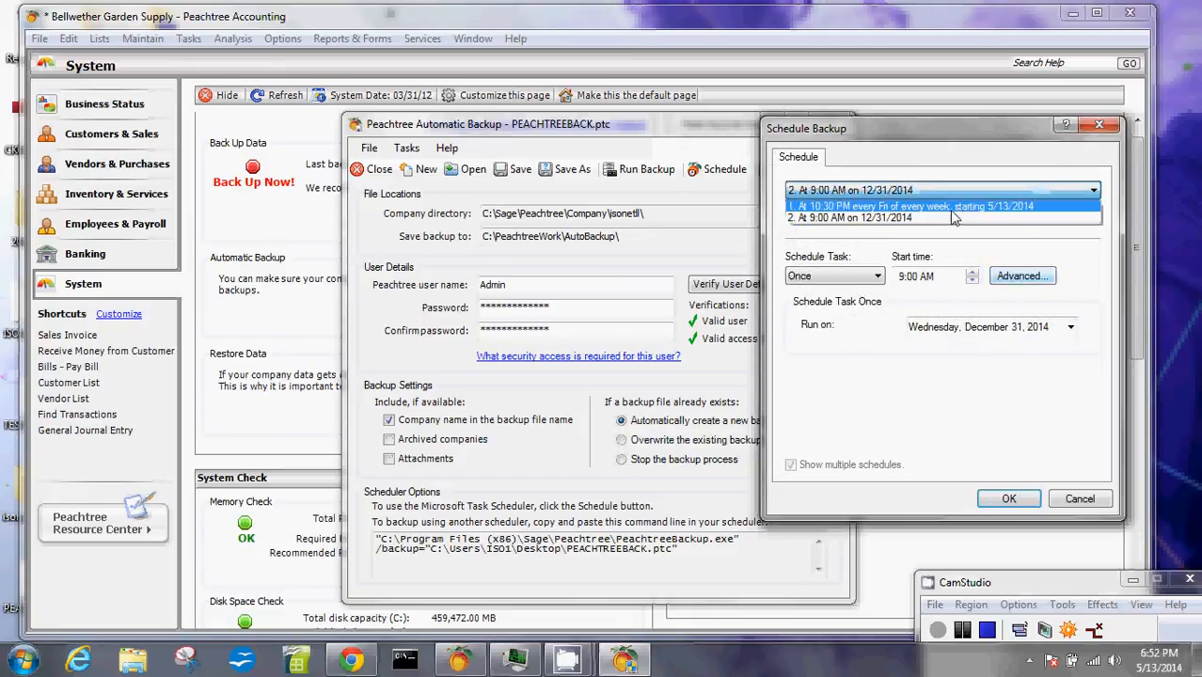
click(914, 218)
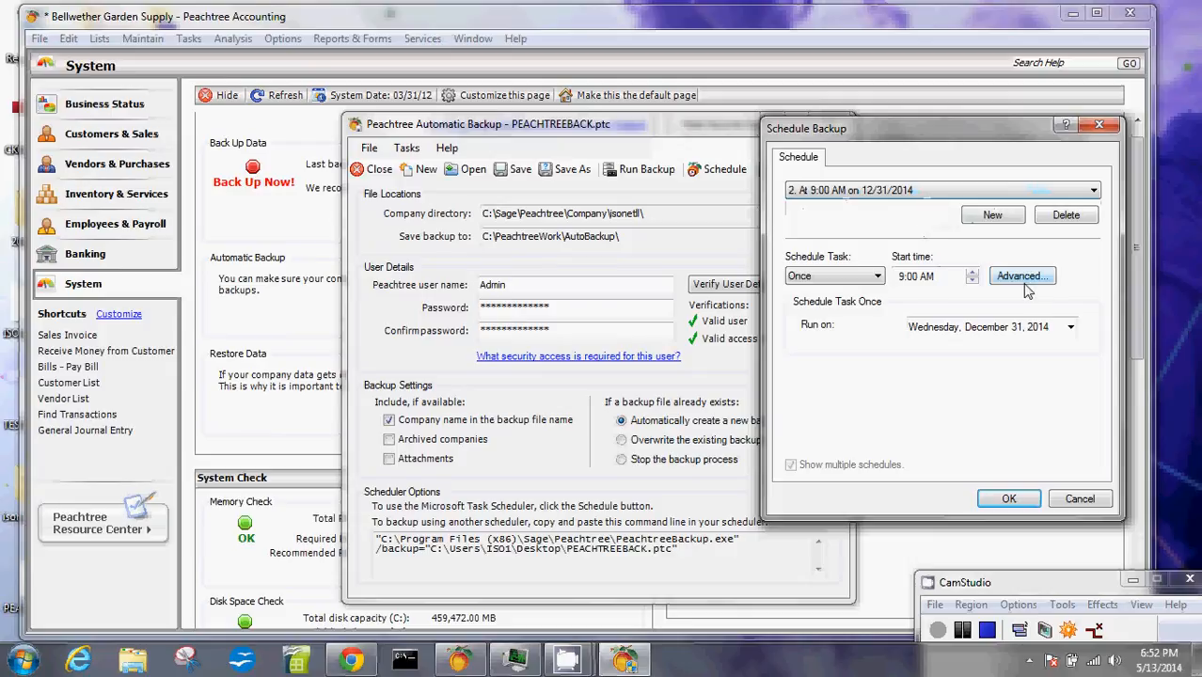
In the advanced options of the weekly Friday schedule, set the start date to January 1, 2014
click(821, 194)
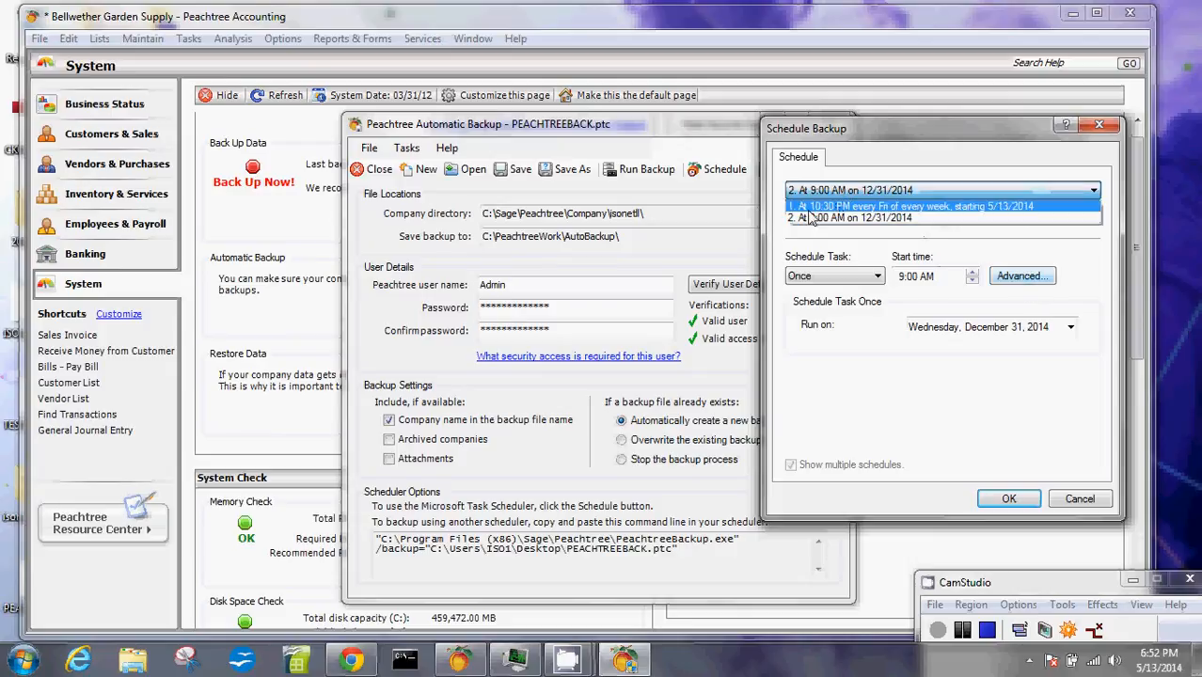
click(826, 207)
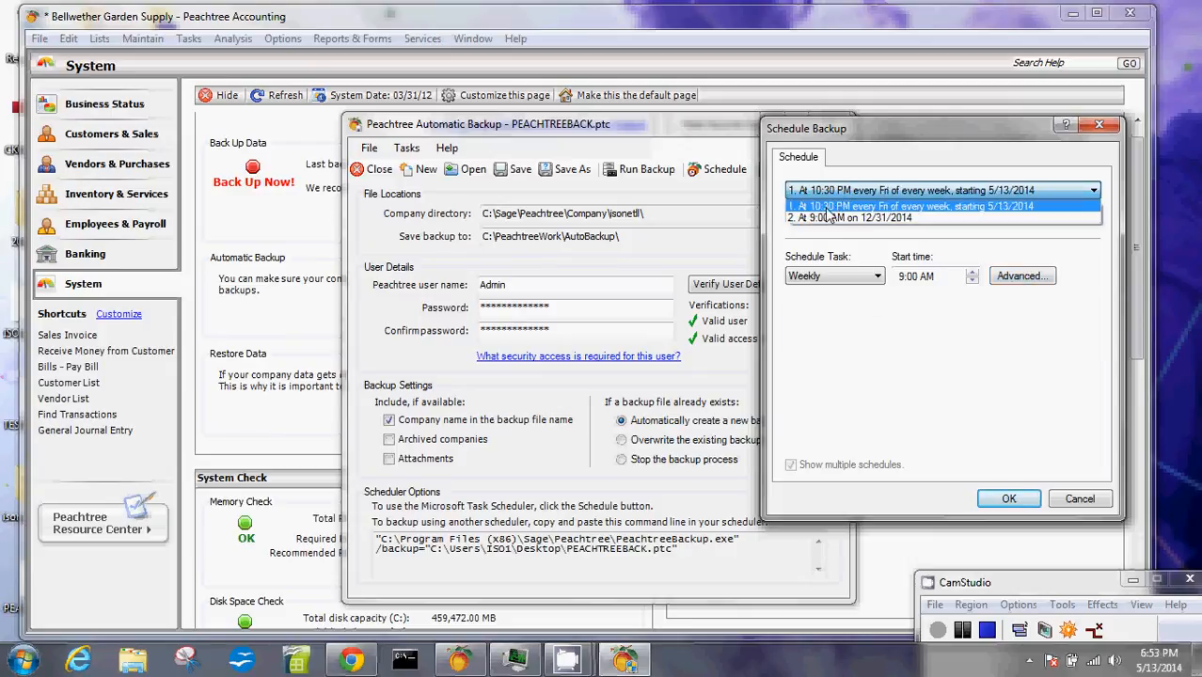
click(1036, 278)
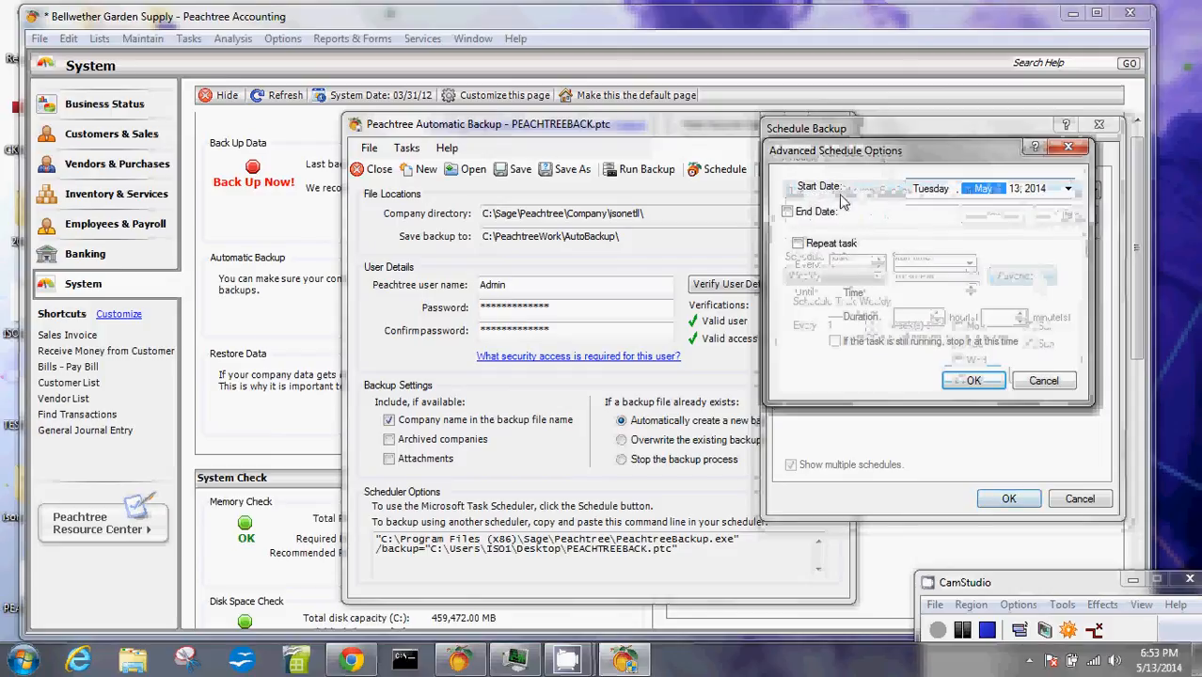
click(1070, 190)
click(910, 215)
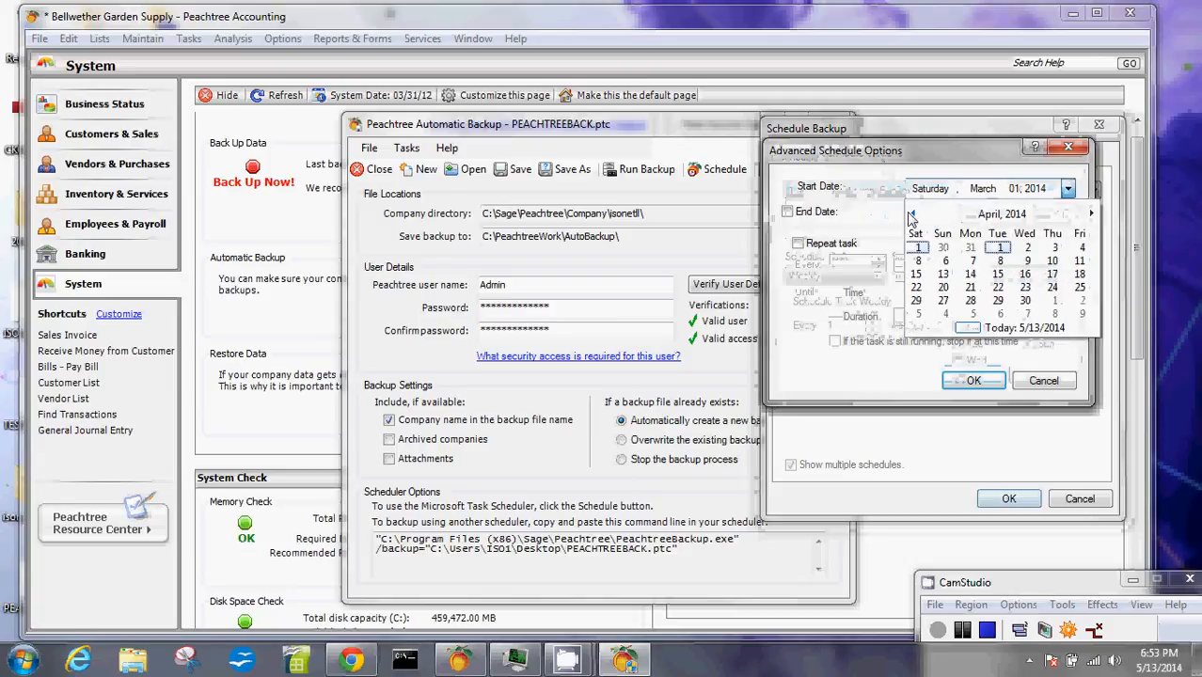
click(910, 214)
click(910, 215)
click(910, 215)
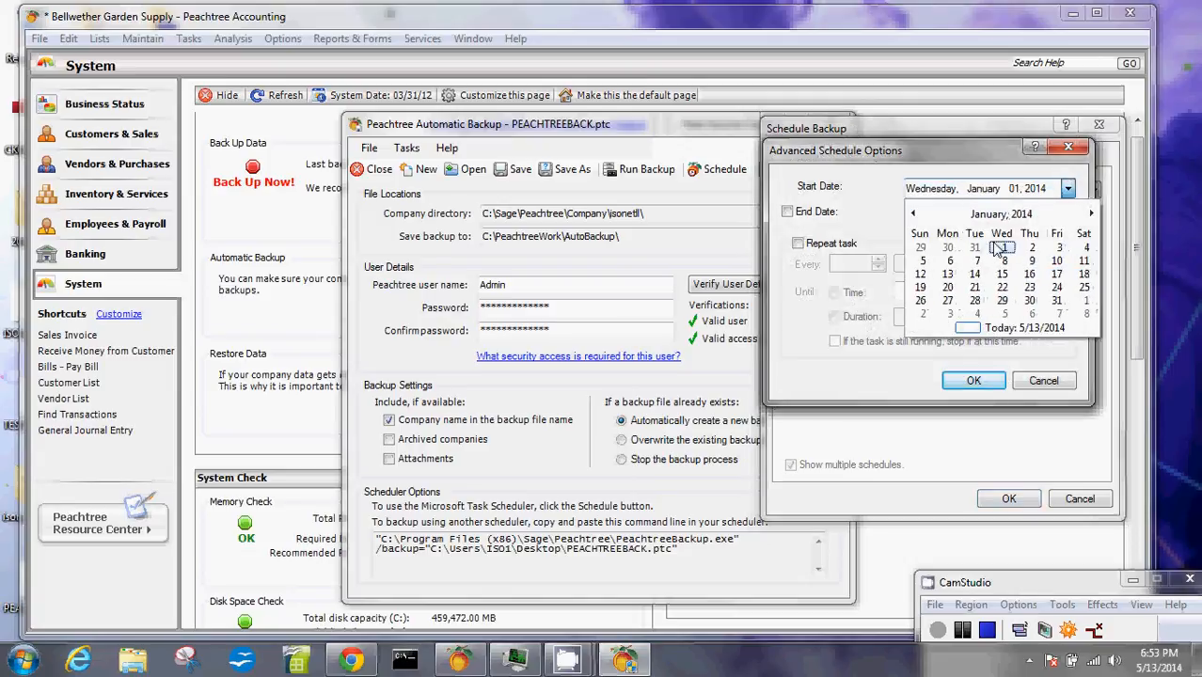
click(995, 247)
Enable an end date for the weekly Friday schedule and set it to December 31, 2014
click(788, 212)
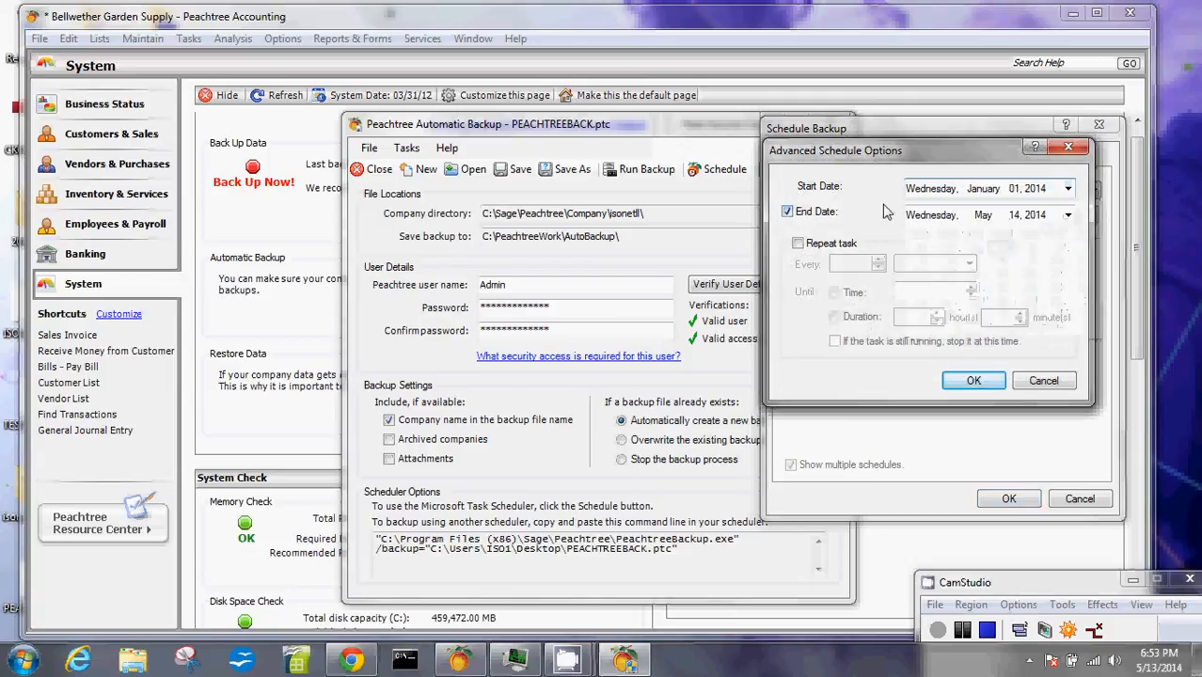
click(1069, 216)
click(1092, 241)
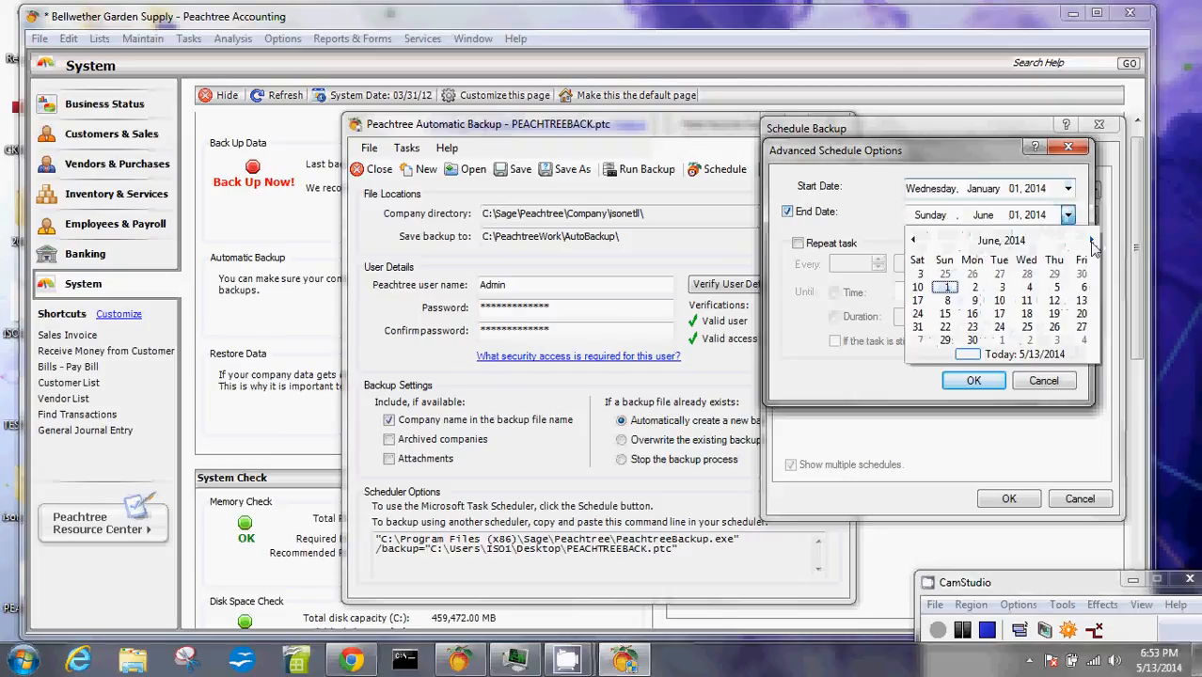
click(1092, 240)
click(1092, 241)
click(1092, 241)
click(1092, 240)
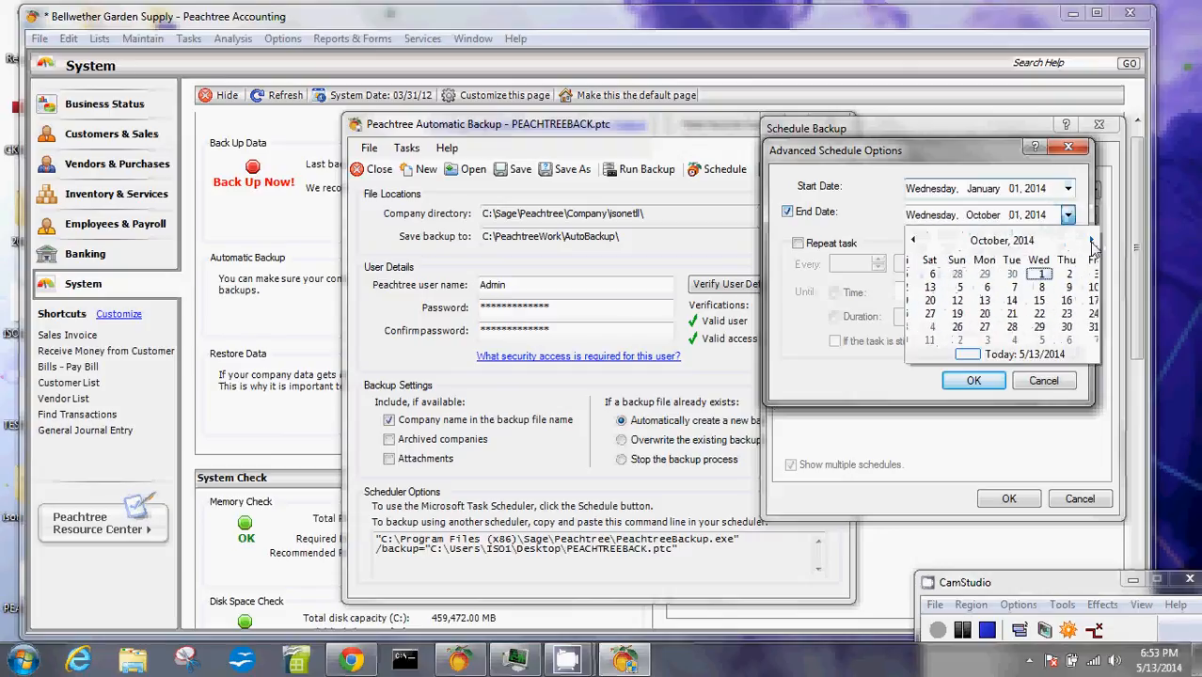
click(1092, 241)
click(1092, 241)
click(1092, 241)
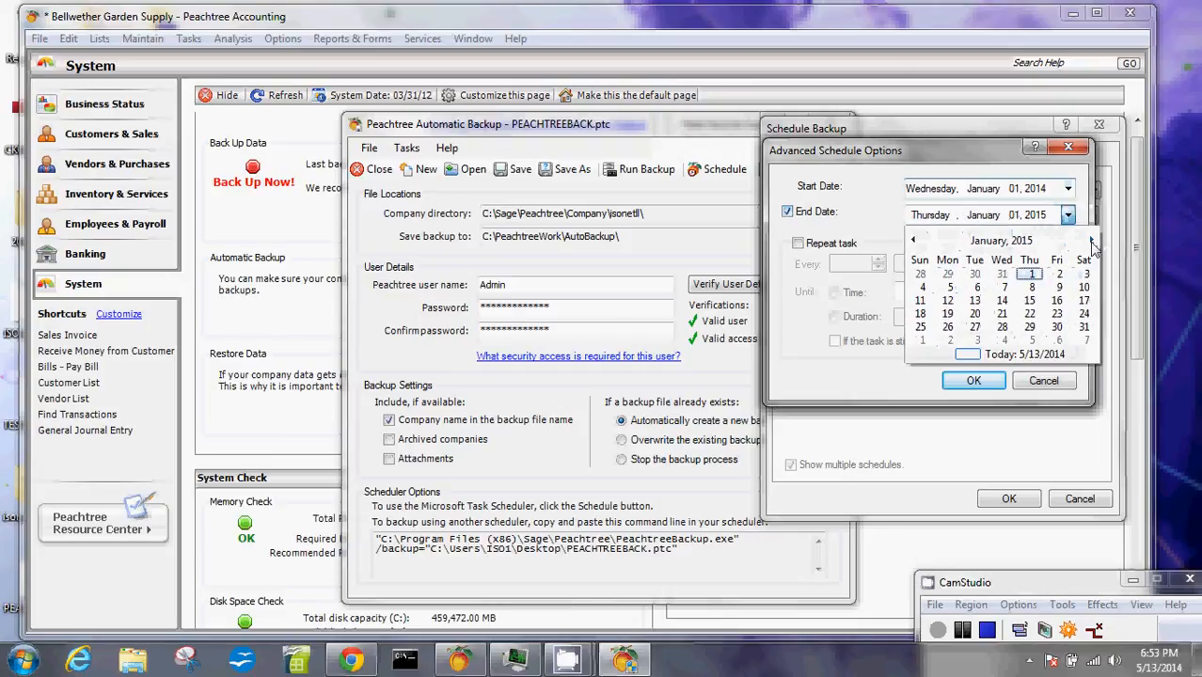
click(912, 241)
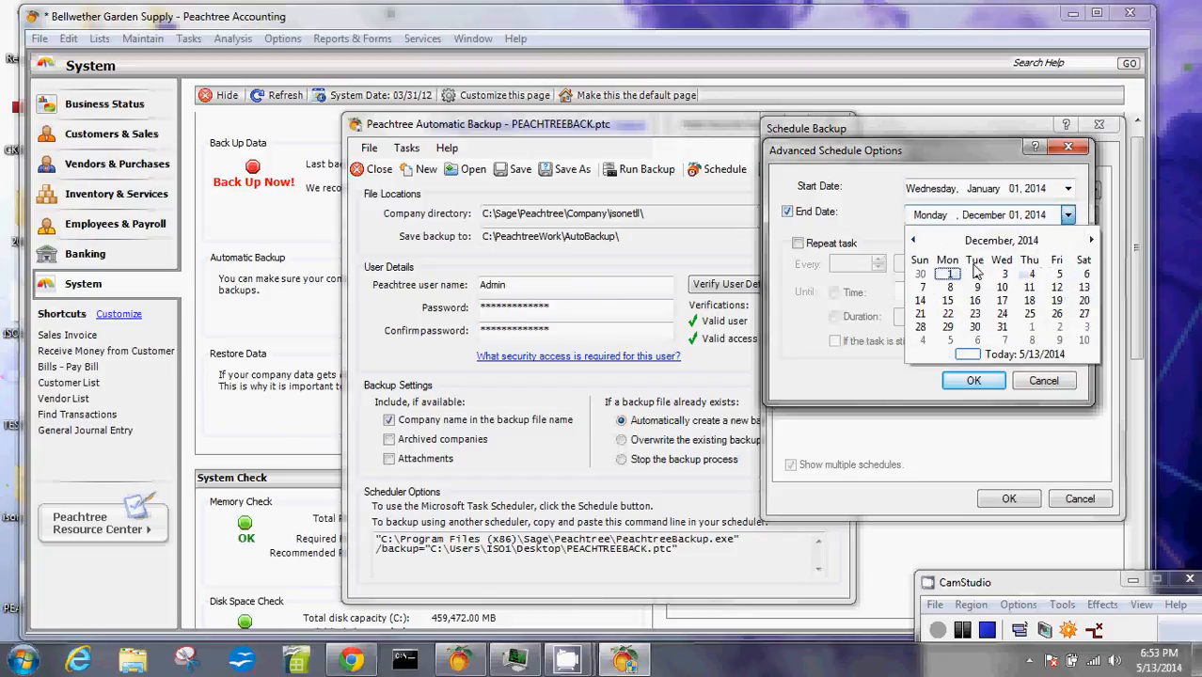
click(1002, 327)
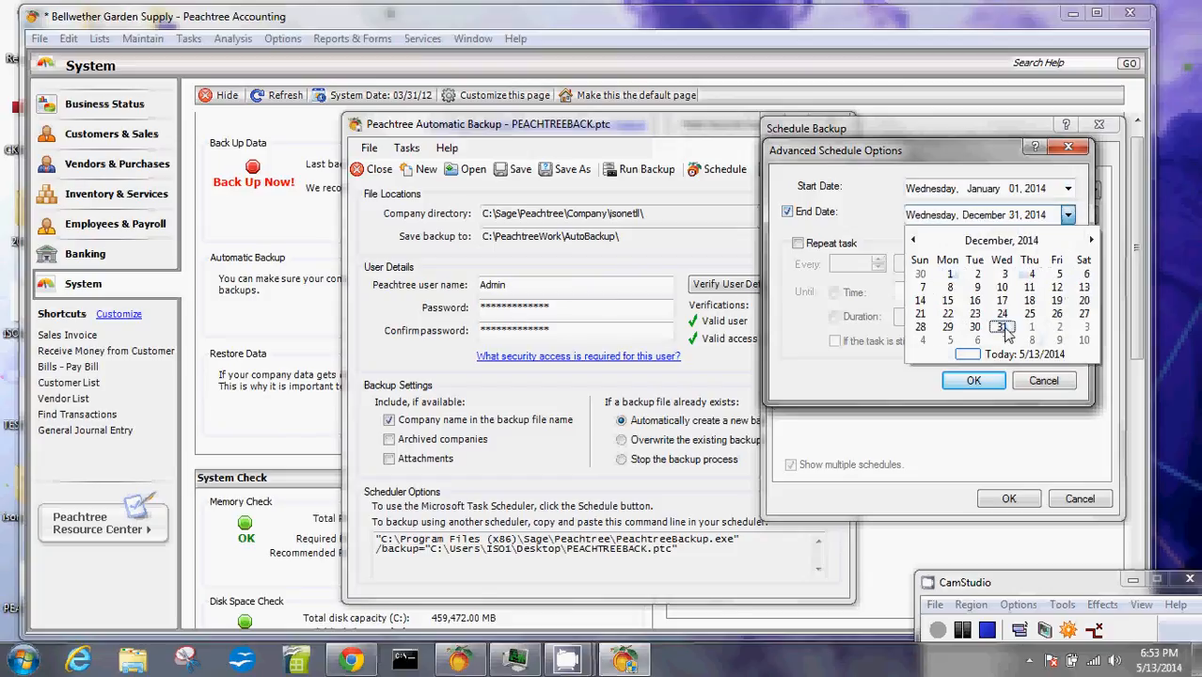
Keep task repetition off for the weekly Friday schedule, accept its advanced options and save the backup schedules
click(798, 245)
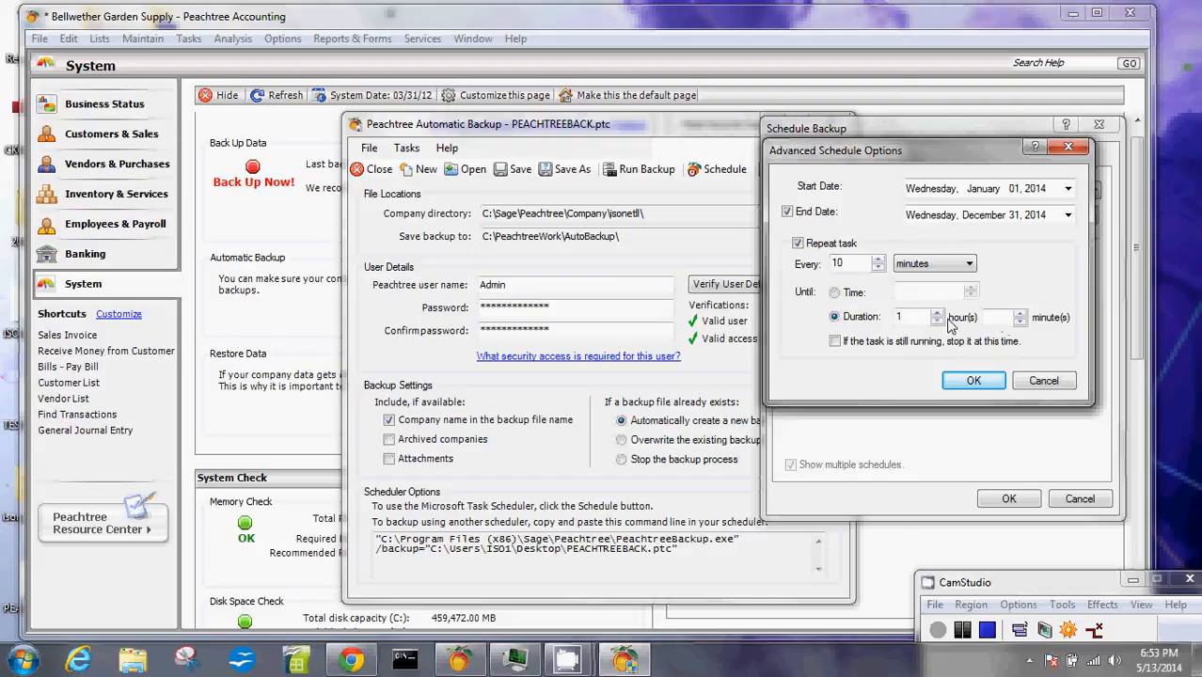
click(797, 244)
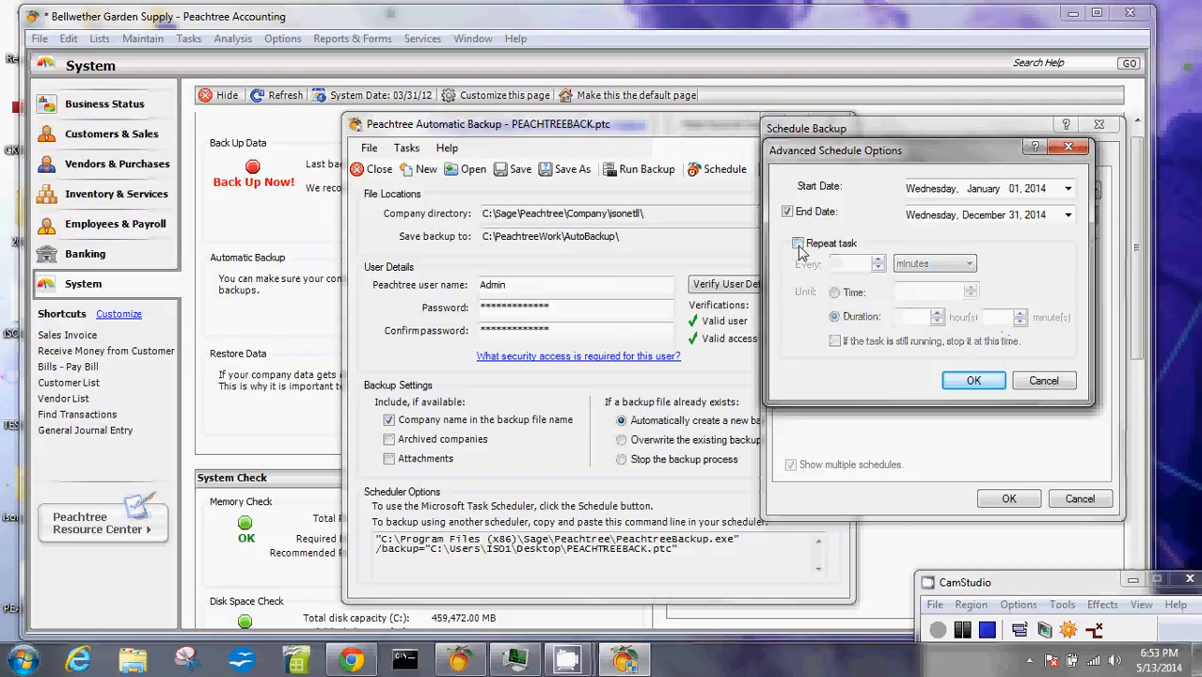
click(973, 380)
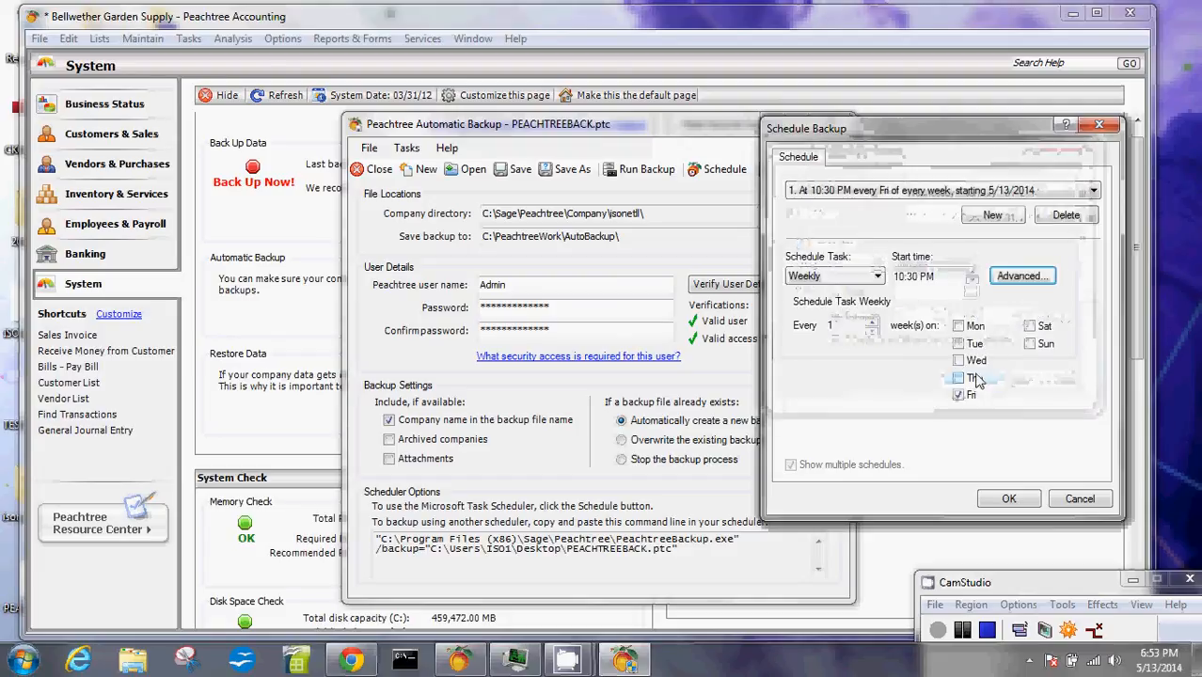
drag(905, 118, 750, 89)
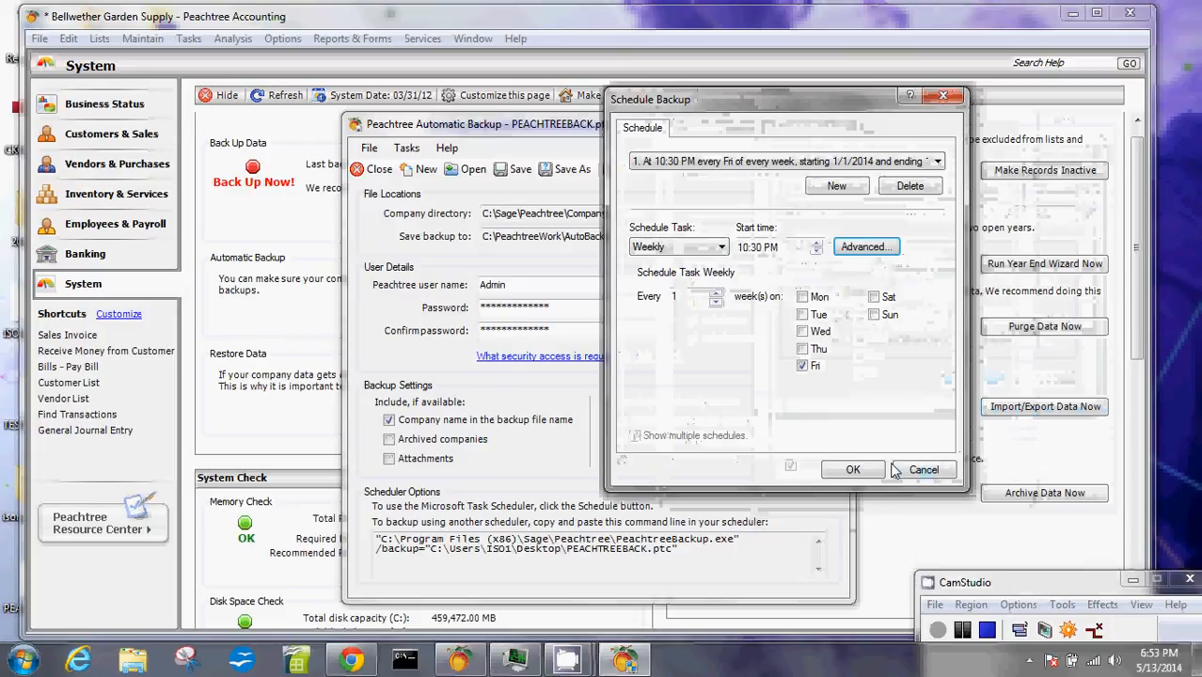
click(852, 470)
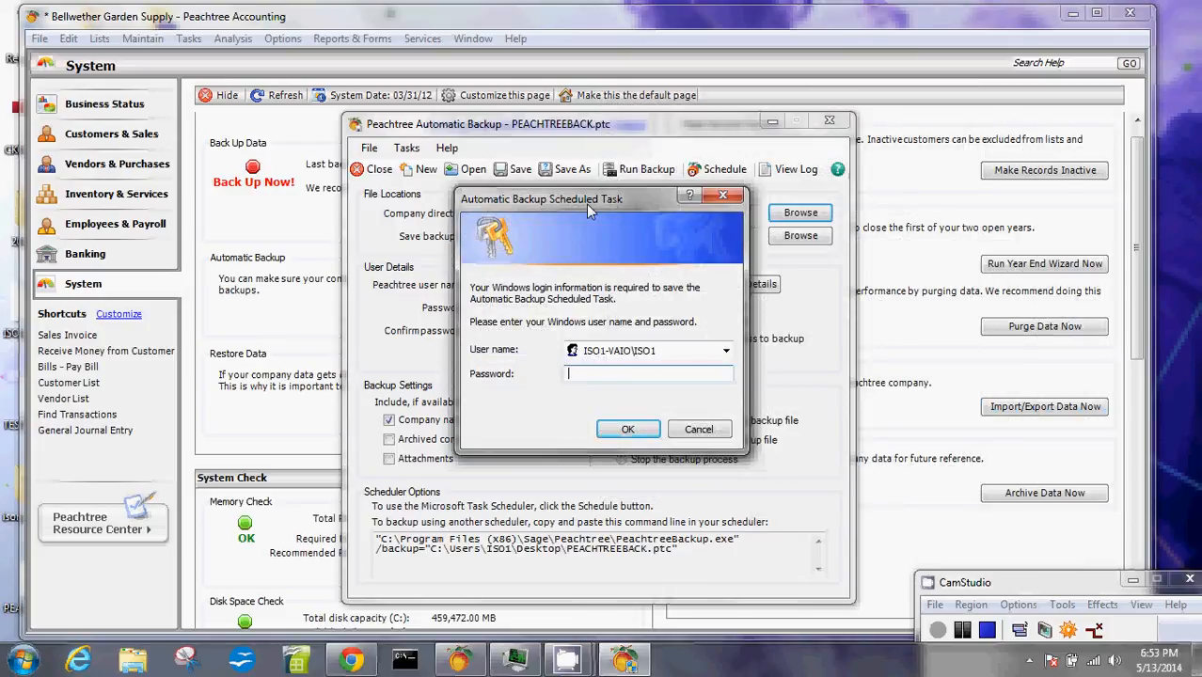
Enter the Windows account password to authorize saving the automatic backup scheduled task
drag(614, 201, 664, 231)
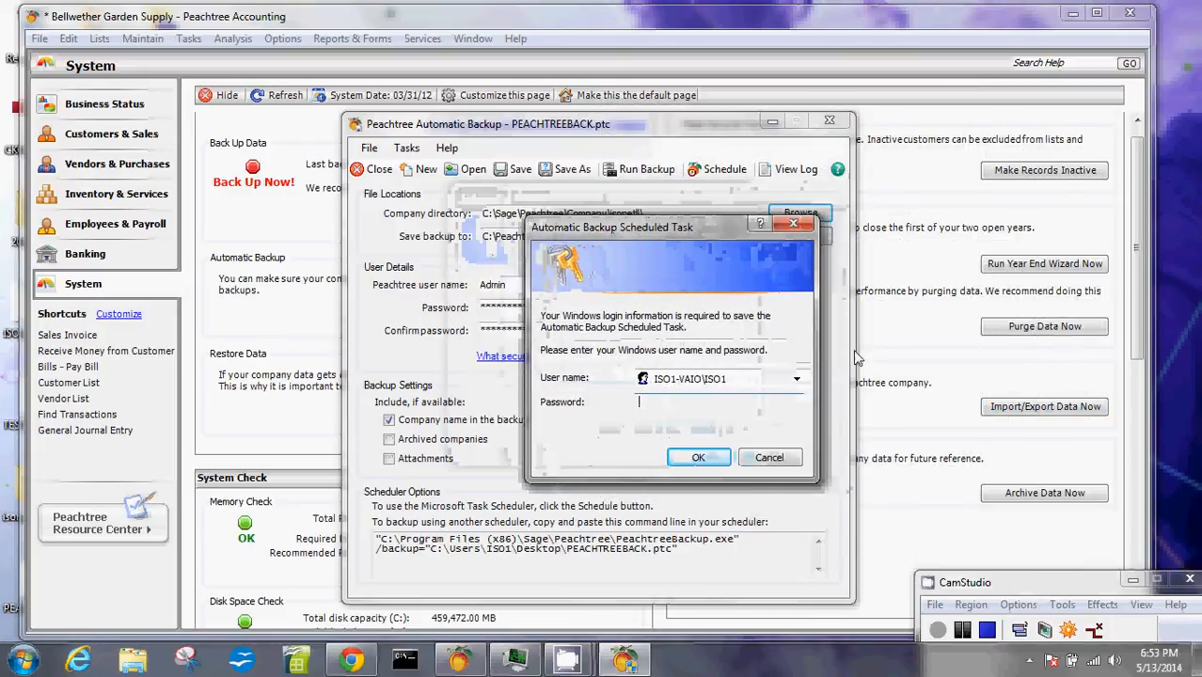
click(685, 406)
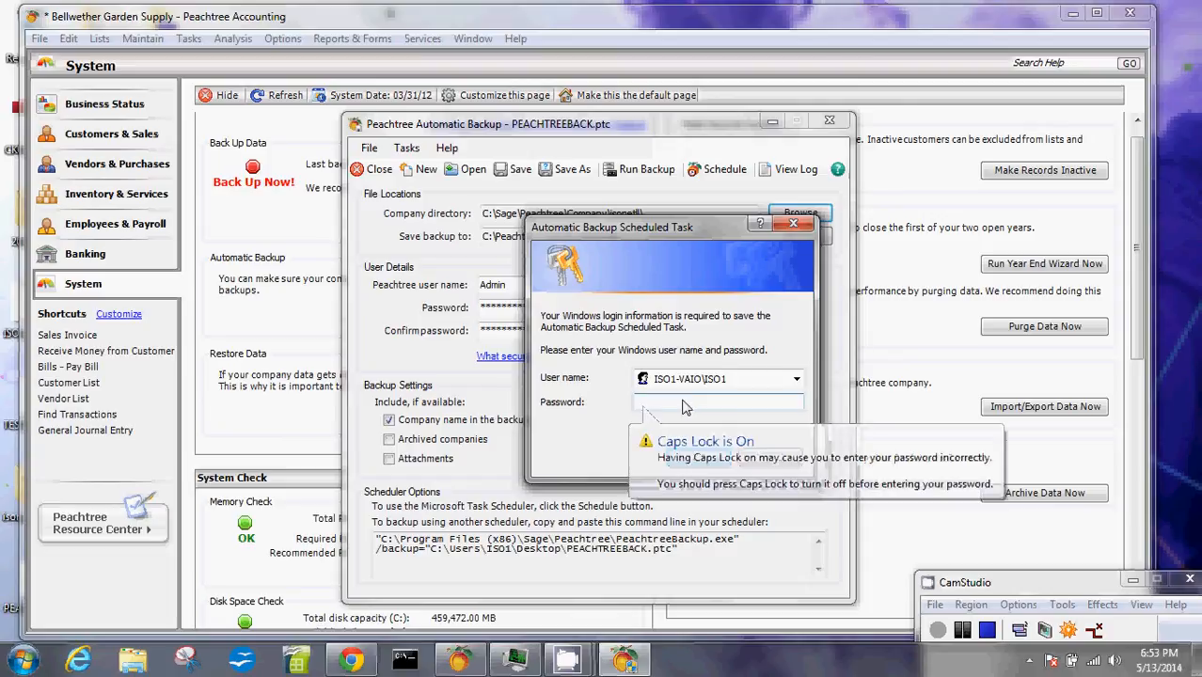
text(••)
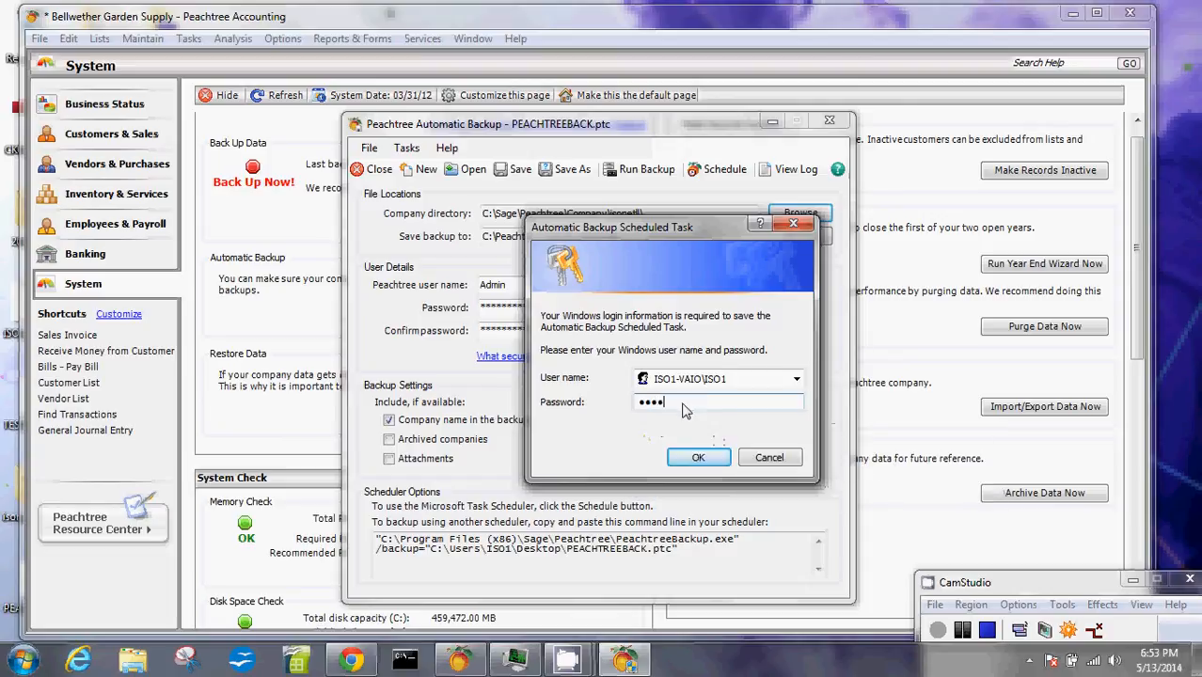
text(•)
click(697, 459)
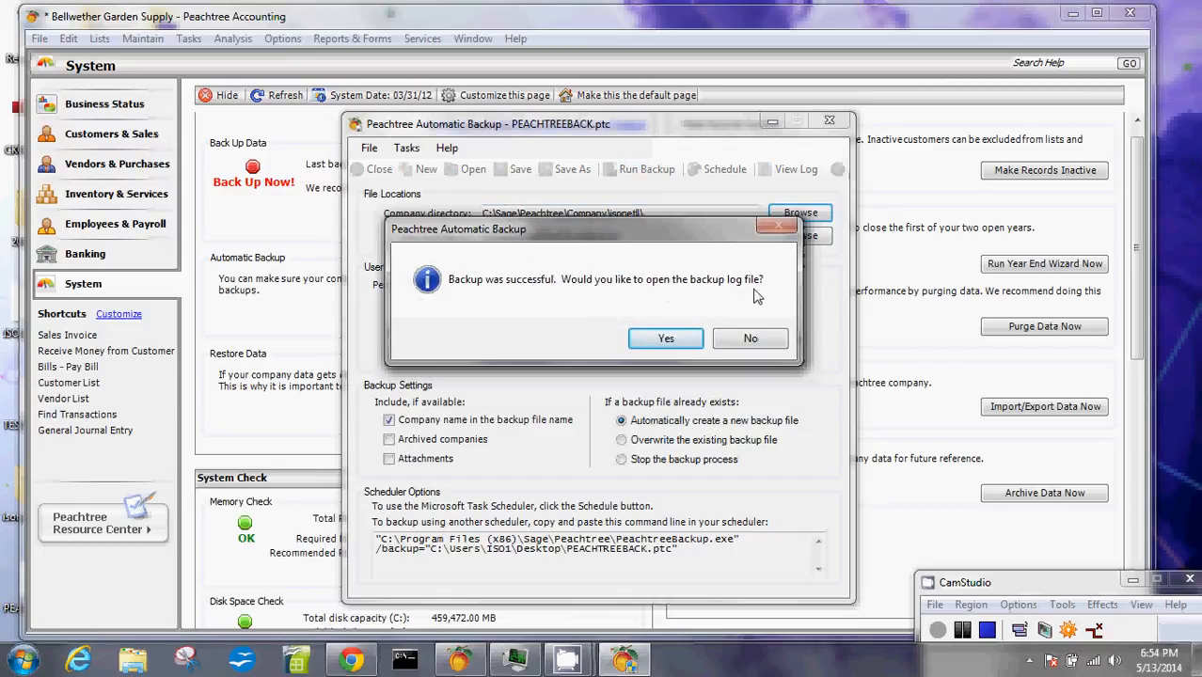
Open the backup log file, examine the created backup file's path and the company path, and close the log
click(667, 340)
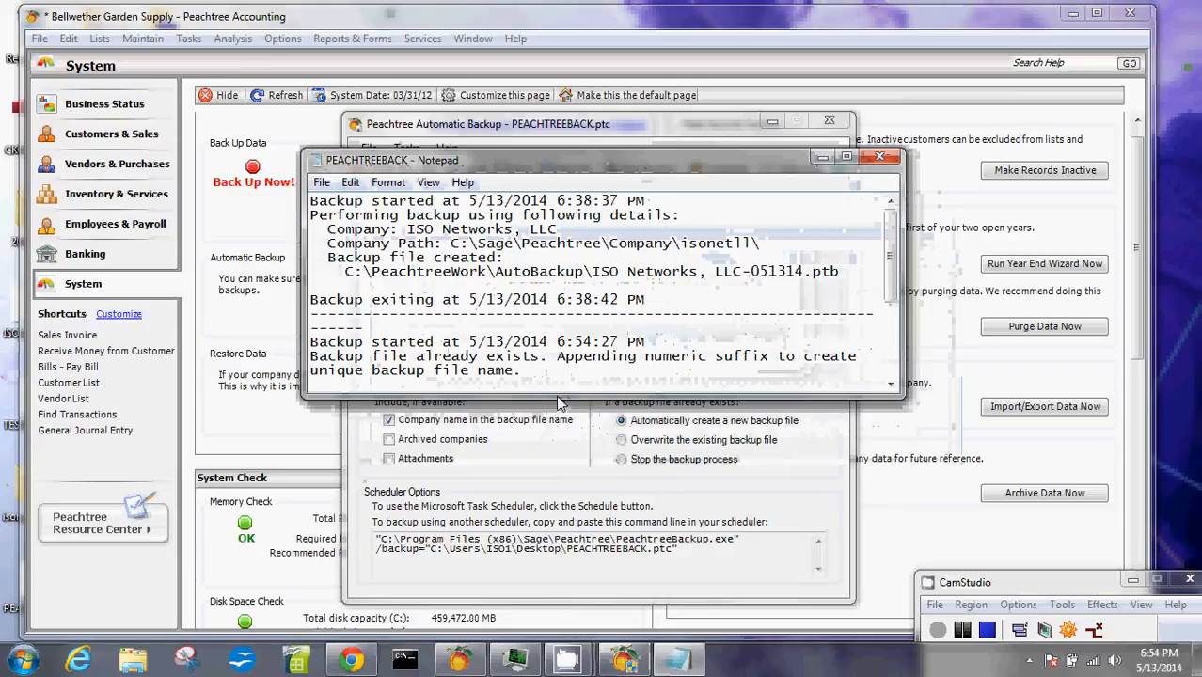
drag(559, 402, 574, 569)
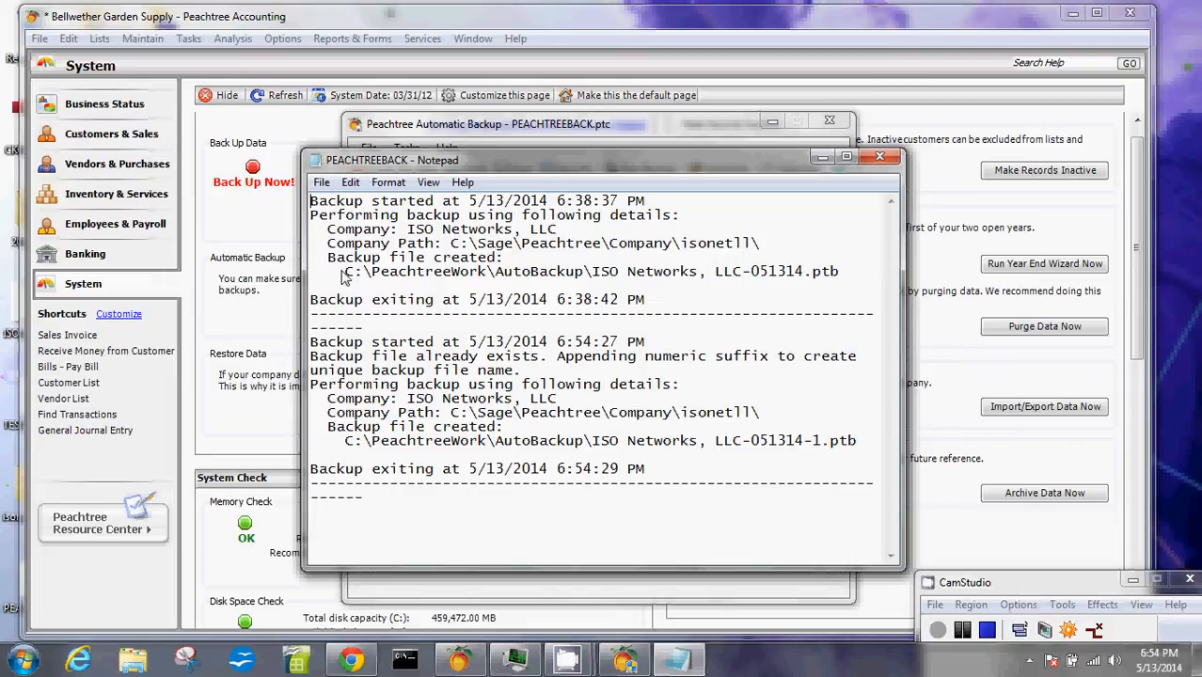
drag(344, 274, 858, 273)
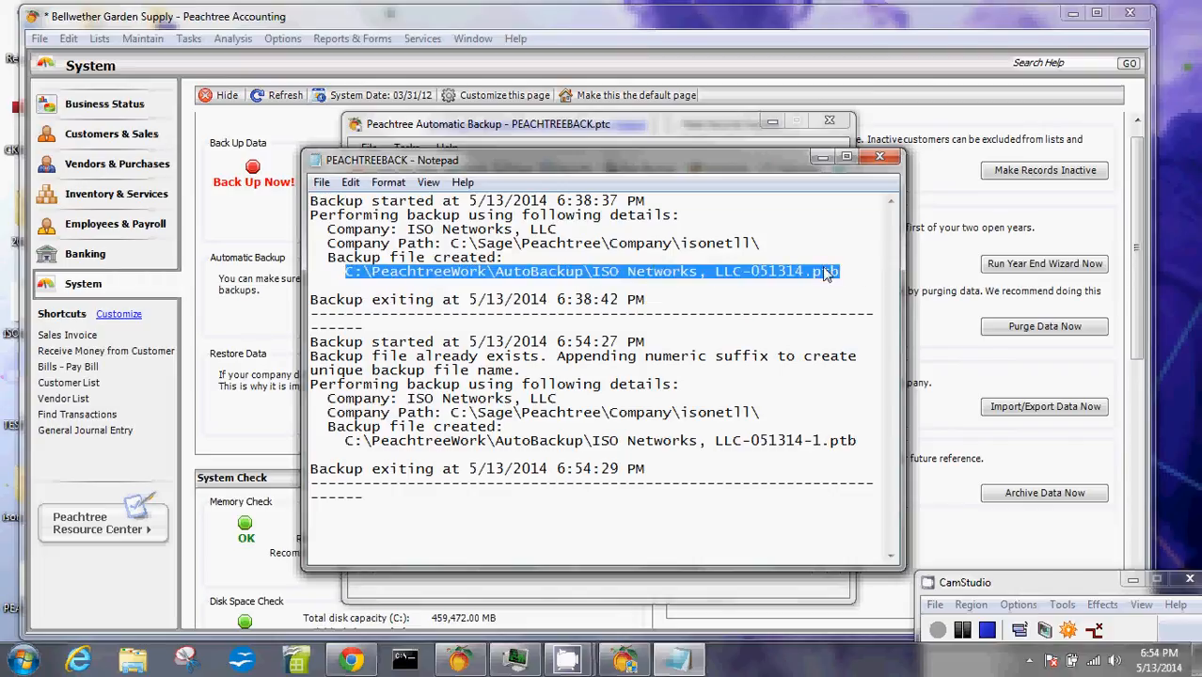
drag(329, 249, 802, 252)
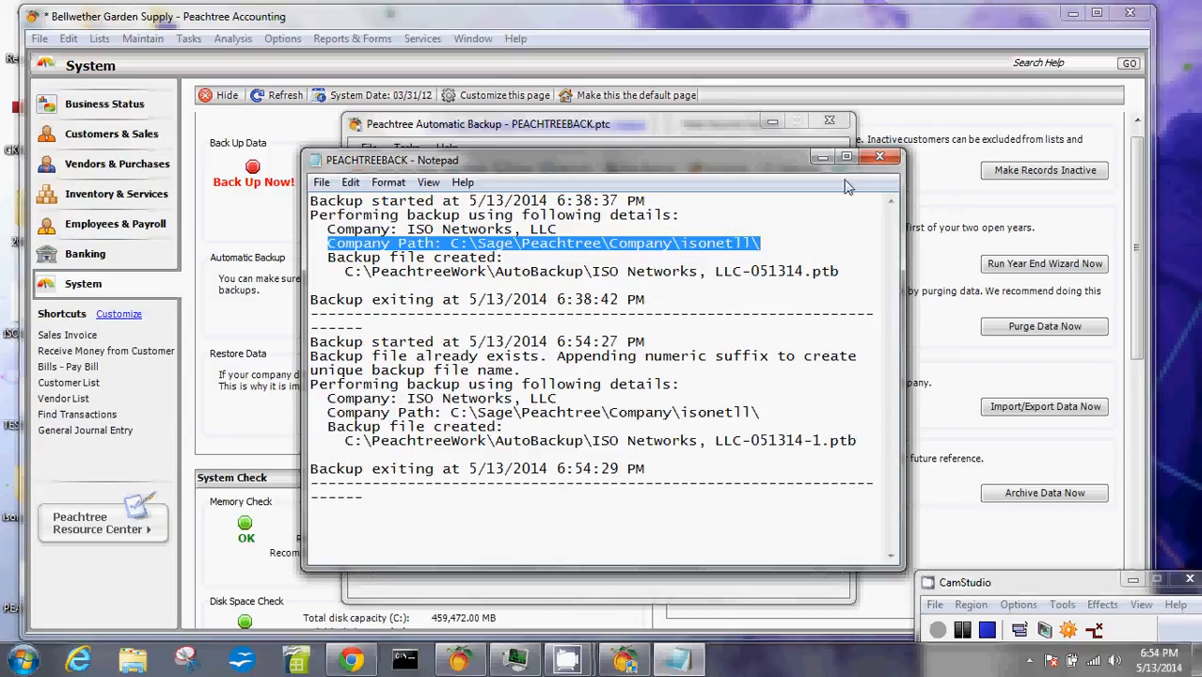
click(881, 157)
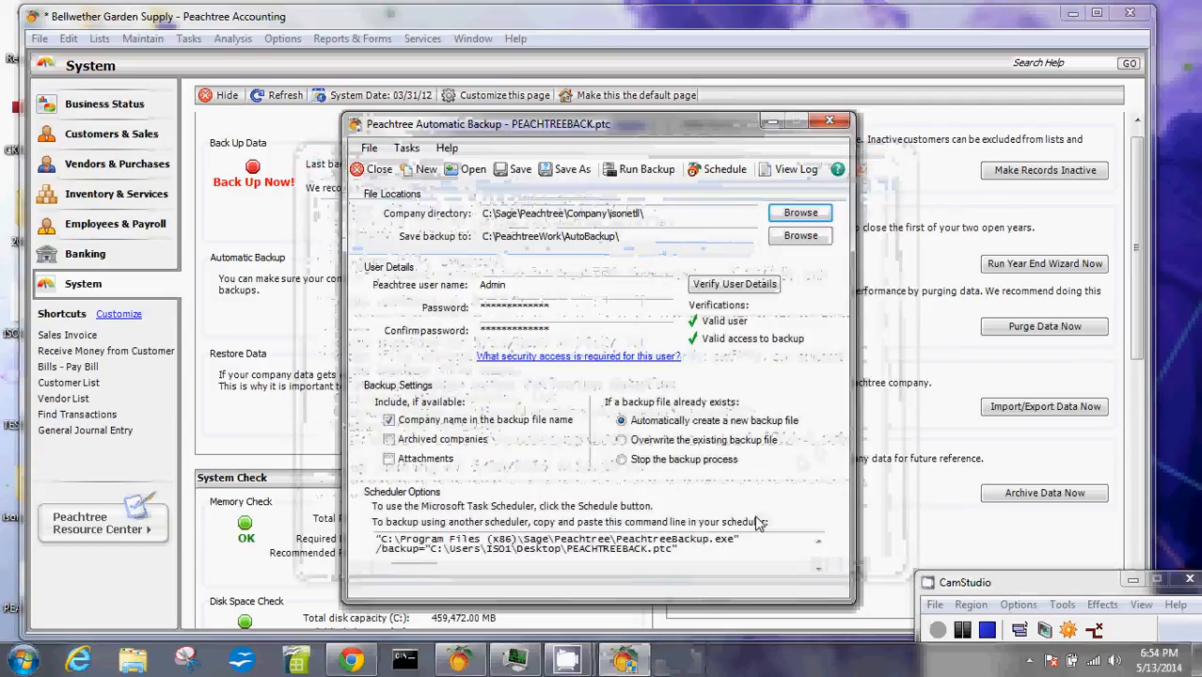